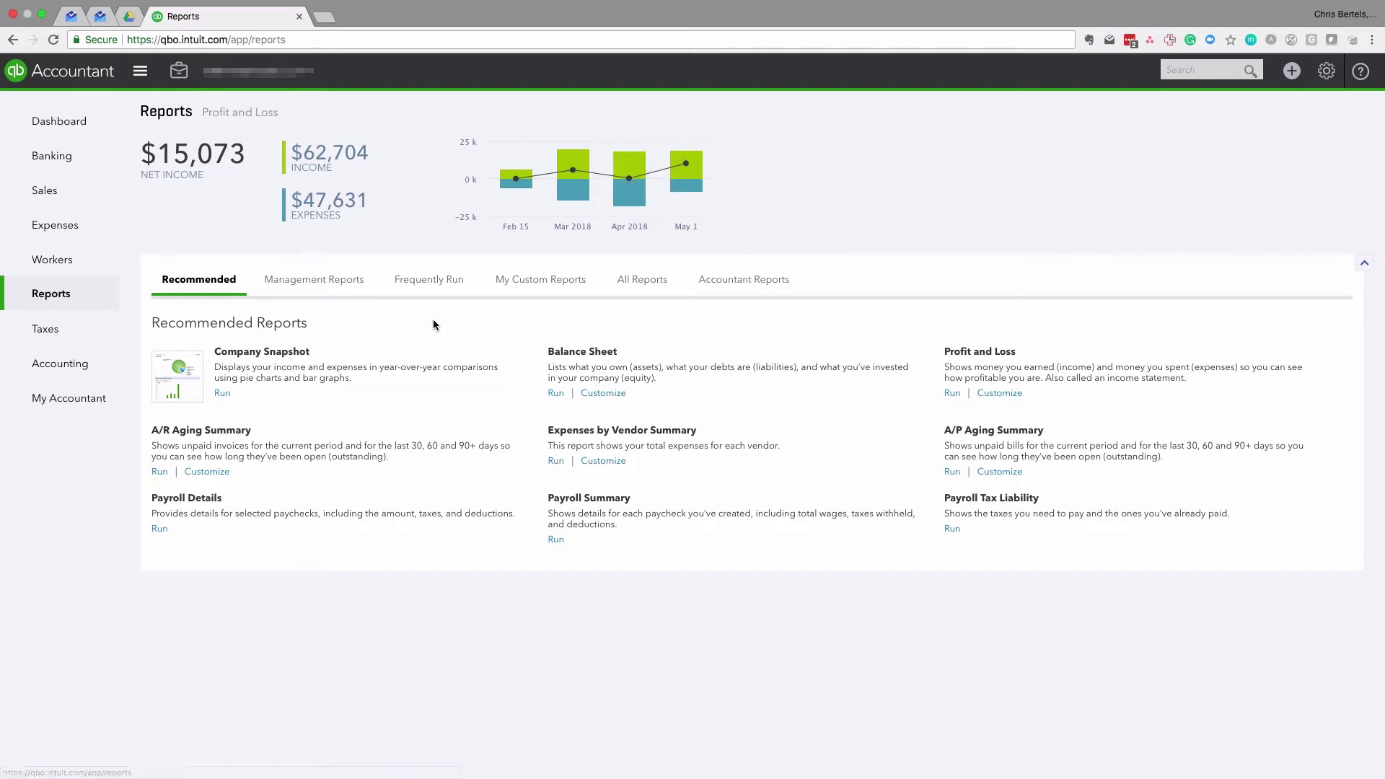
Open the Balance Sheet from Recommended Reports, as of April 30, 2018 on an accrual basis.
left_click(559, 354)
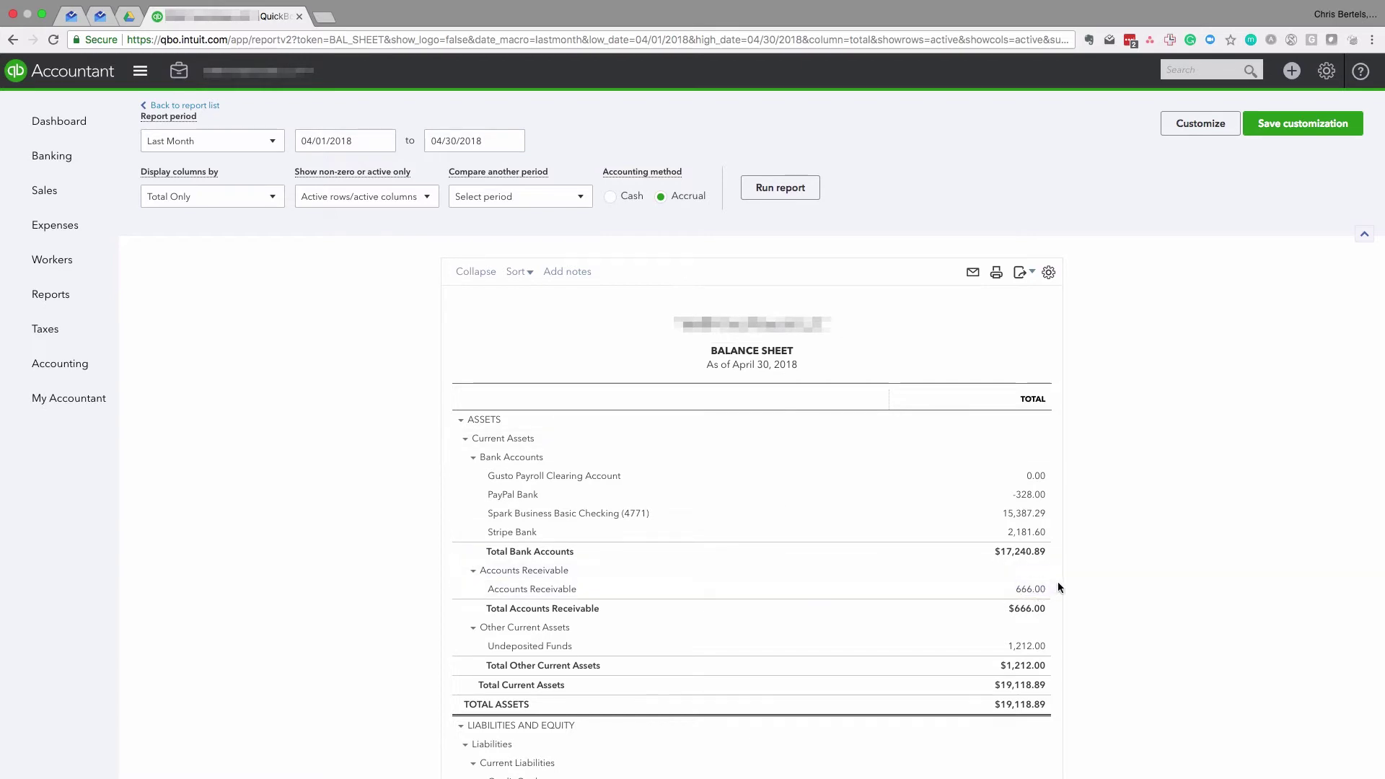
Customize the Balance Sheet number format to Without cents and rerun it, showing total assets $19,119.
scroll(1119, 437, "down", 1)
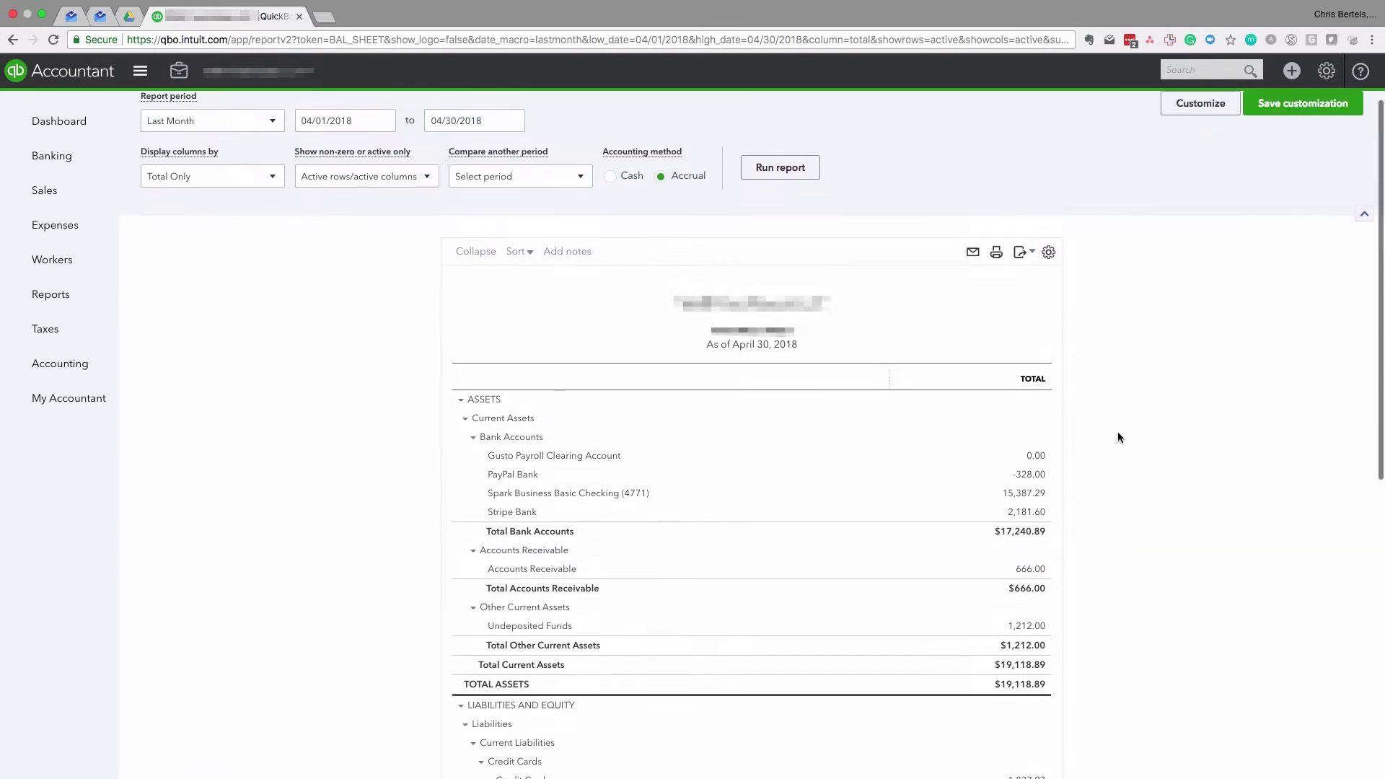
scroll(1168, 231, "up", 1)
left_click(1183, 124)
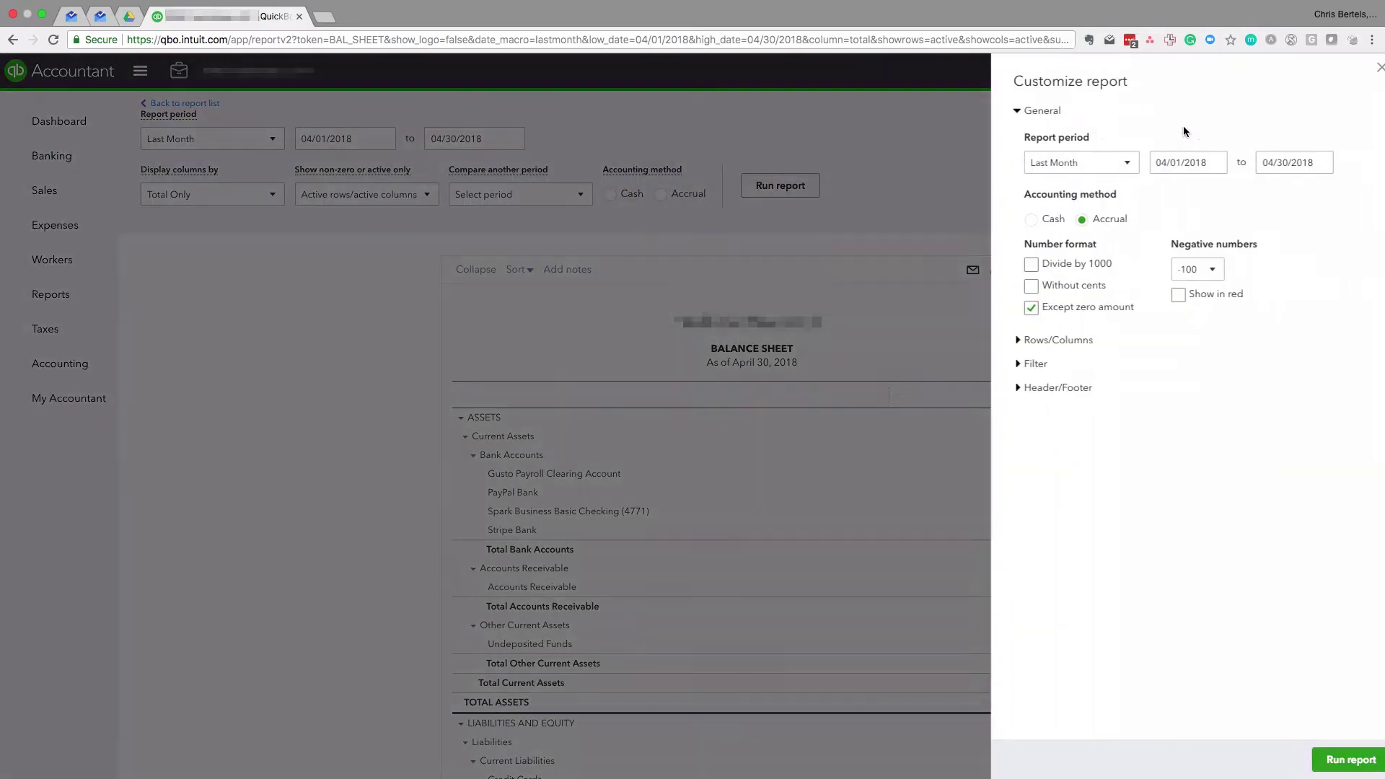
left_click(1024, 286)
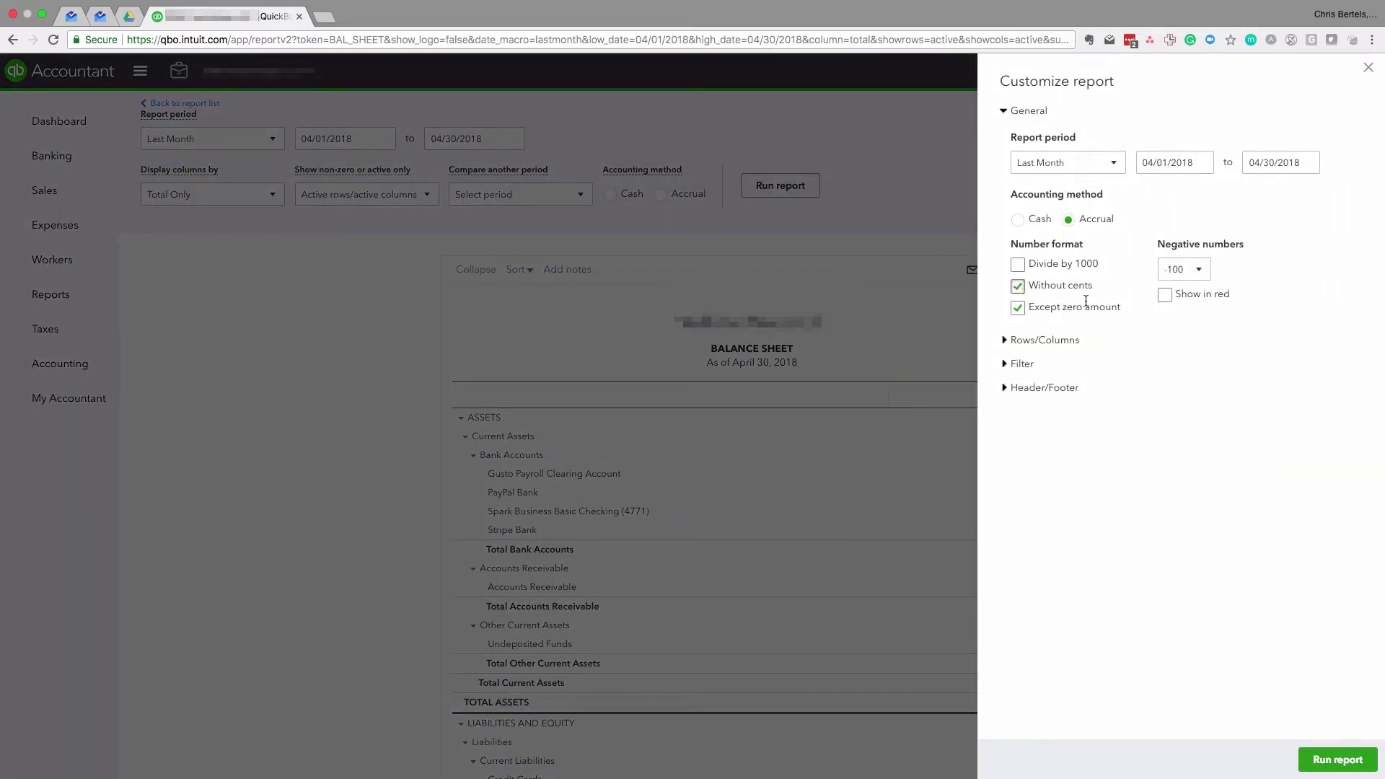
left_click(1333, 759)
scroll(1227, 556, "down", 2)
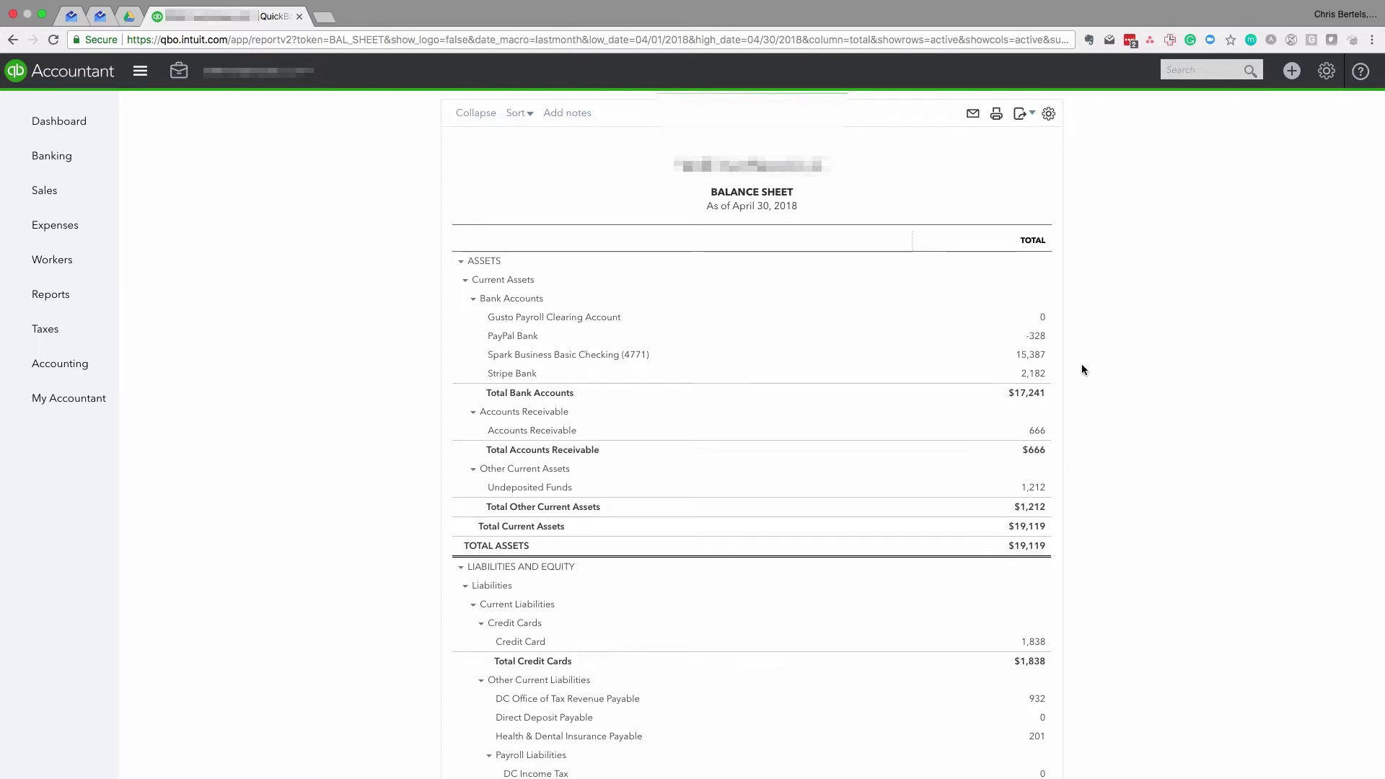
scroll(1055, 371, "up", 1)
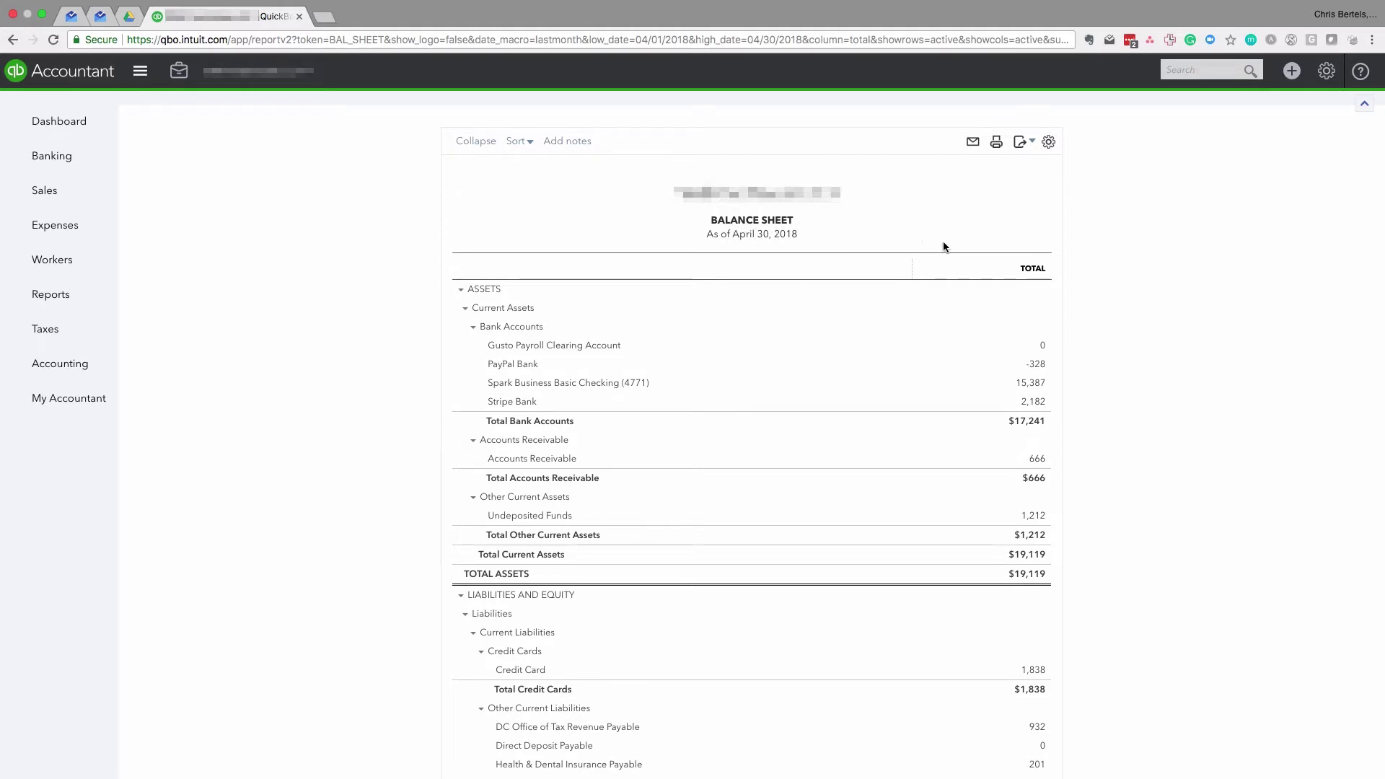
scroll(1198, 232, "up", 1)
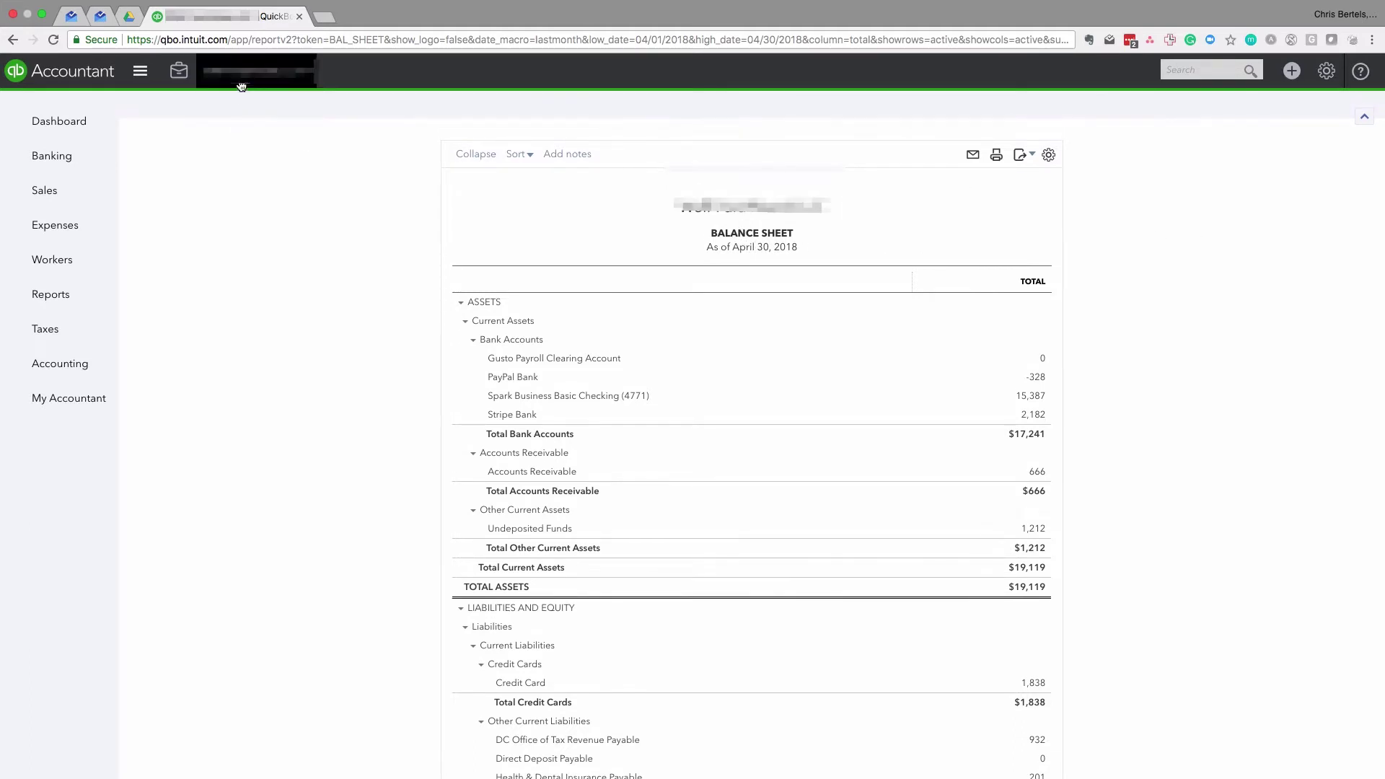
Duplicate the browser tab and open the Reconcile page in the copy from the gear menu.
right_click(215, 18)
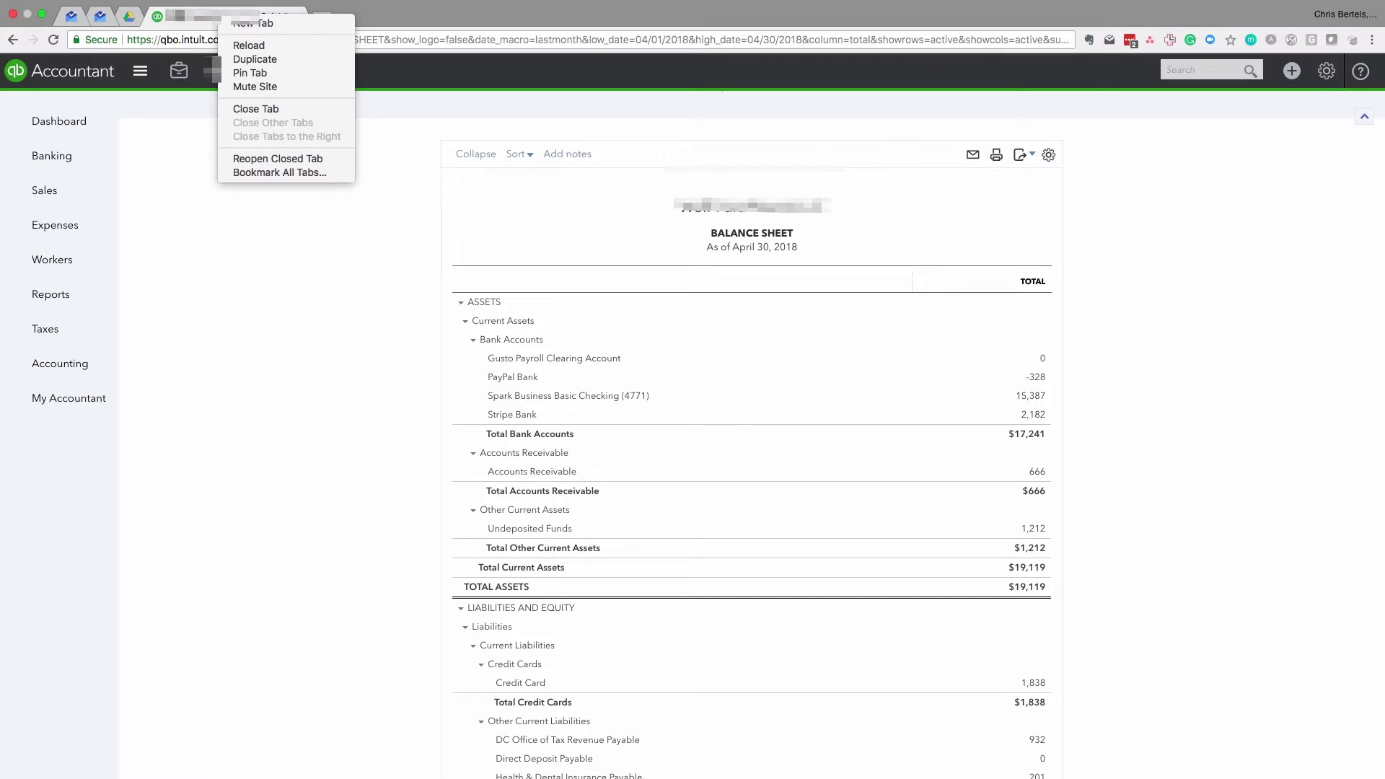
right_click(181, 16)
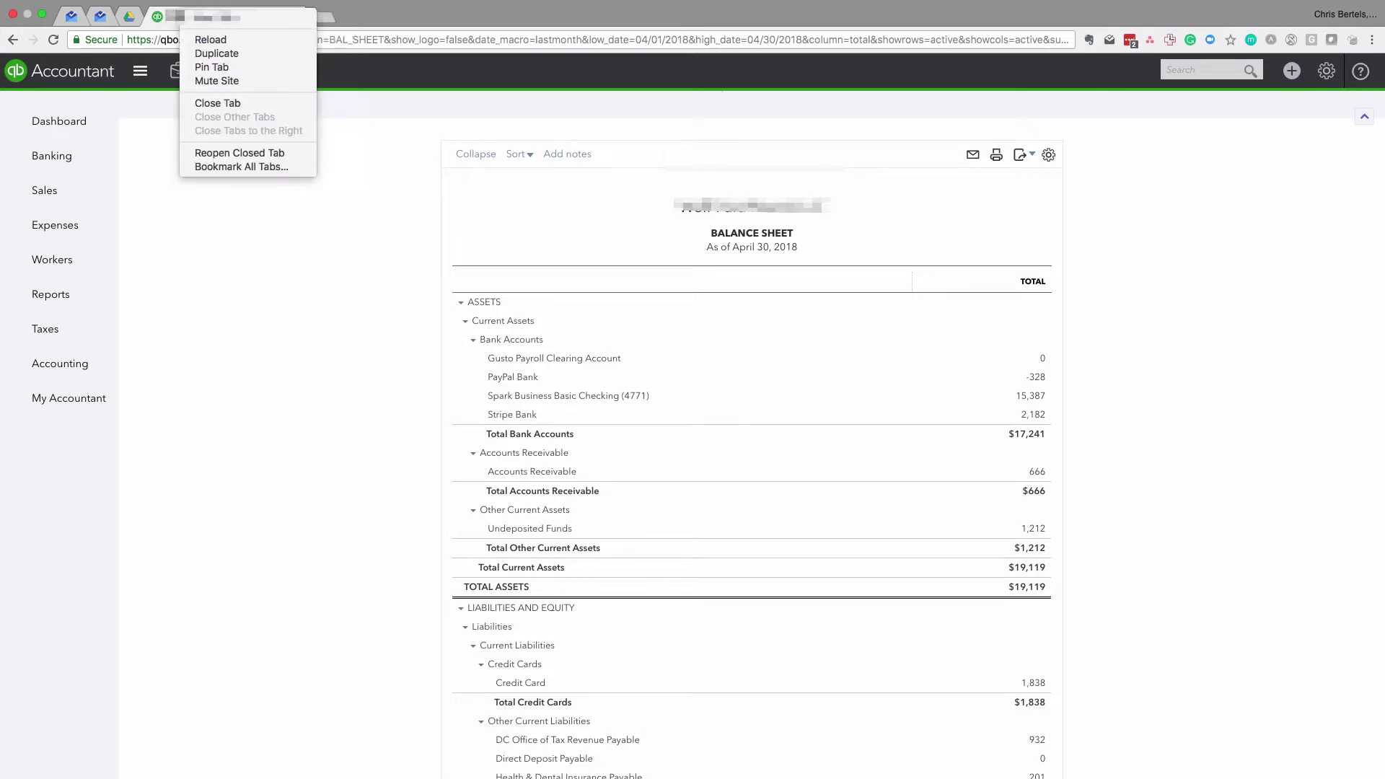
left_click(215, 55)
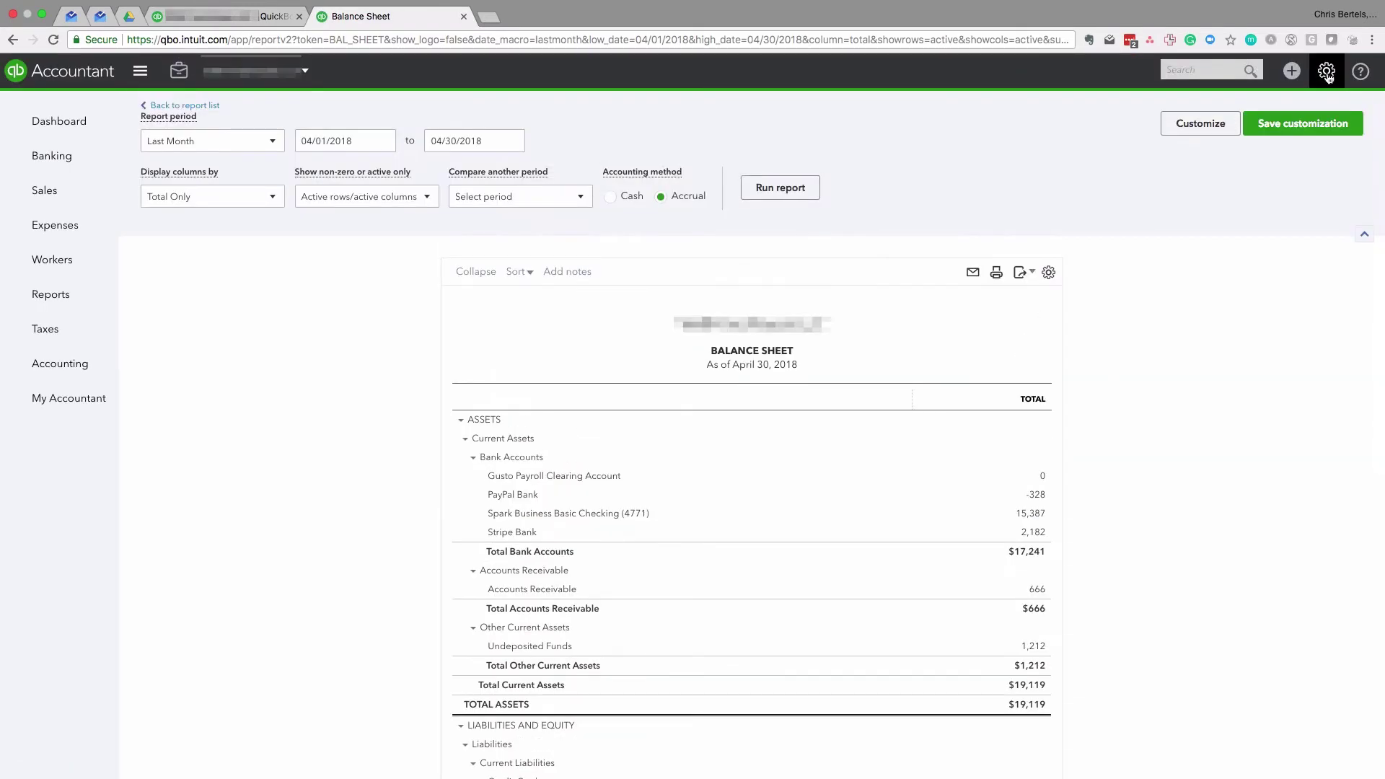
left_click(1328, 73)
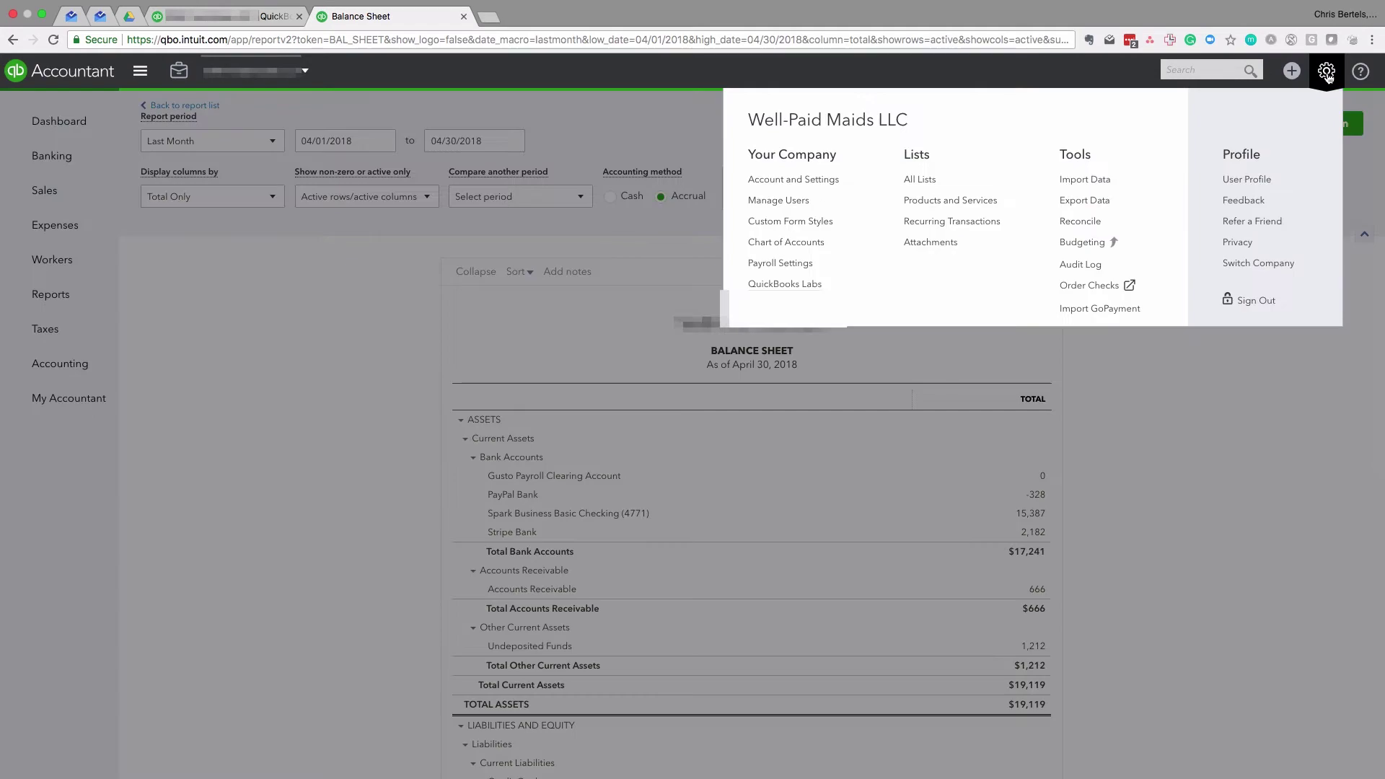
left_click(1093, 224)
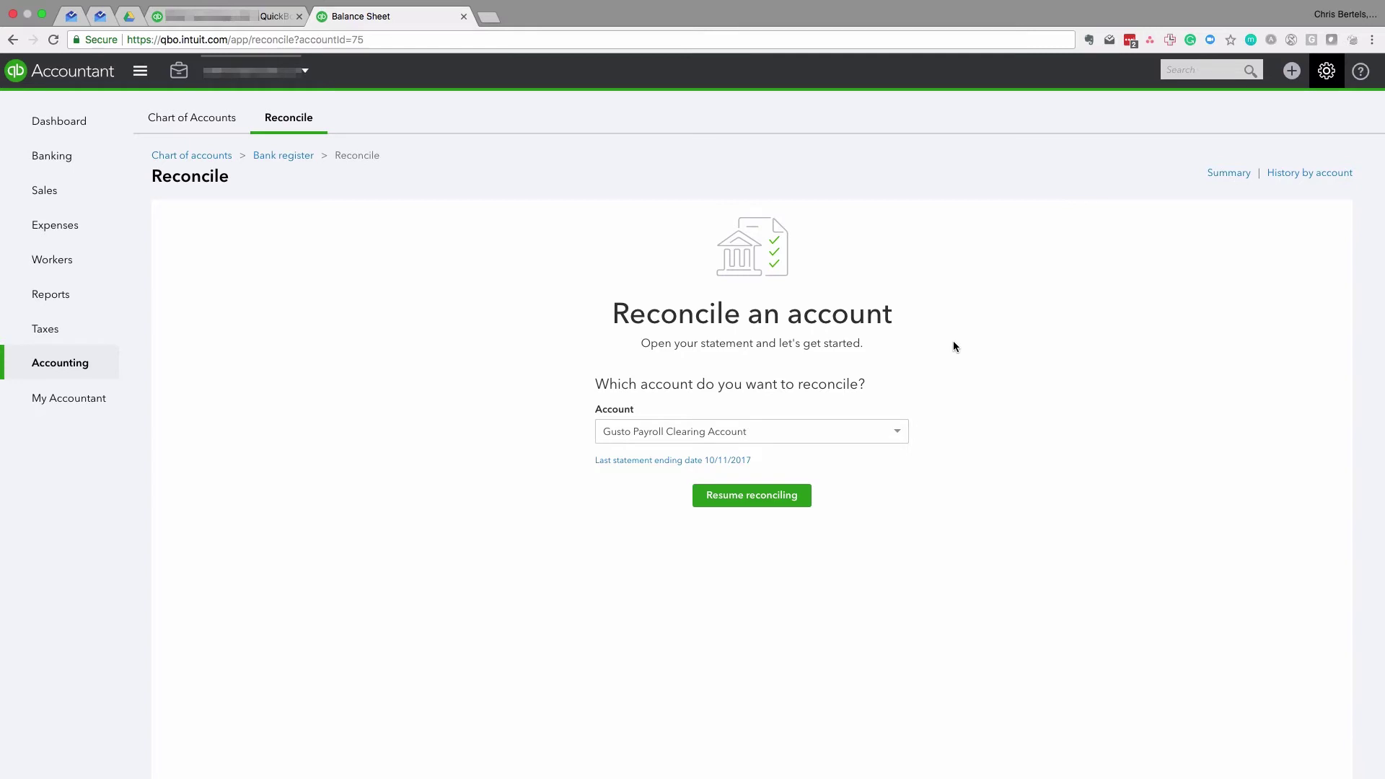
Choose PayPal Bank as the account to reconcile, then return to the Balance Sheet tab.
left_click(904, 440)
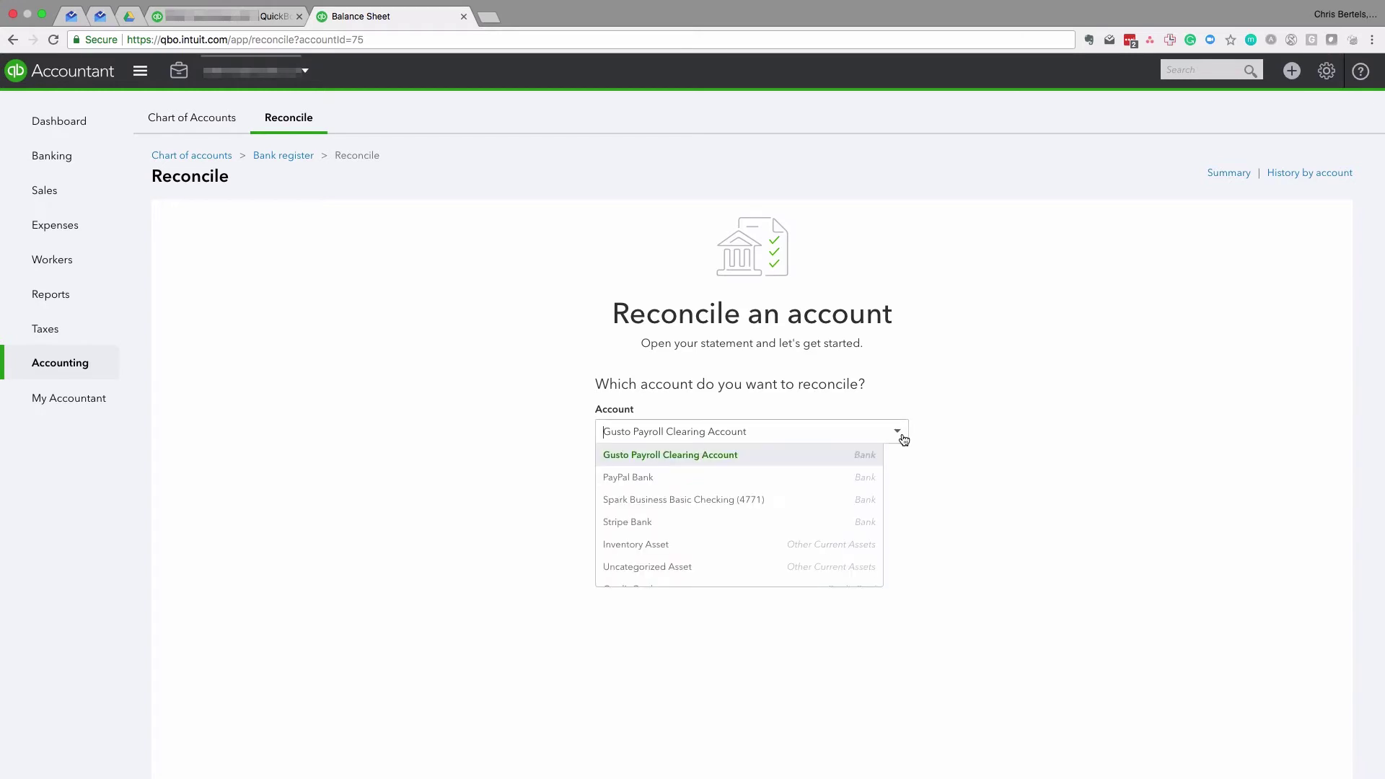
left_click(833, 489)
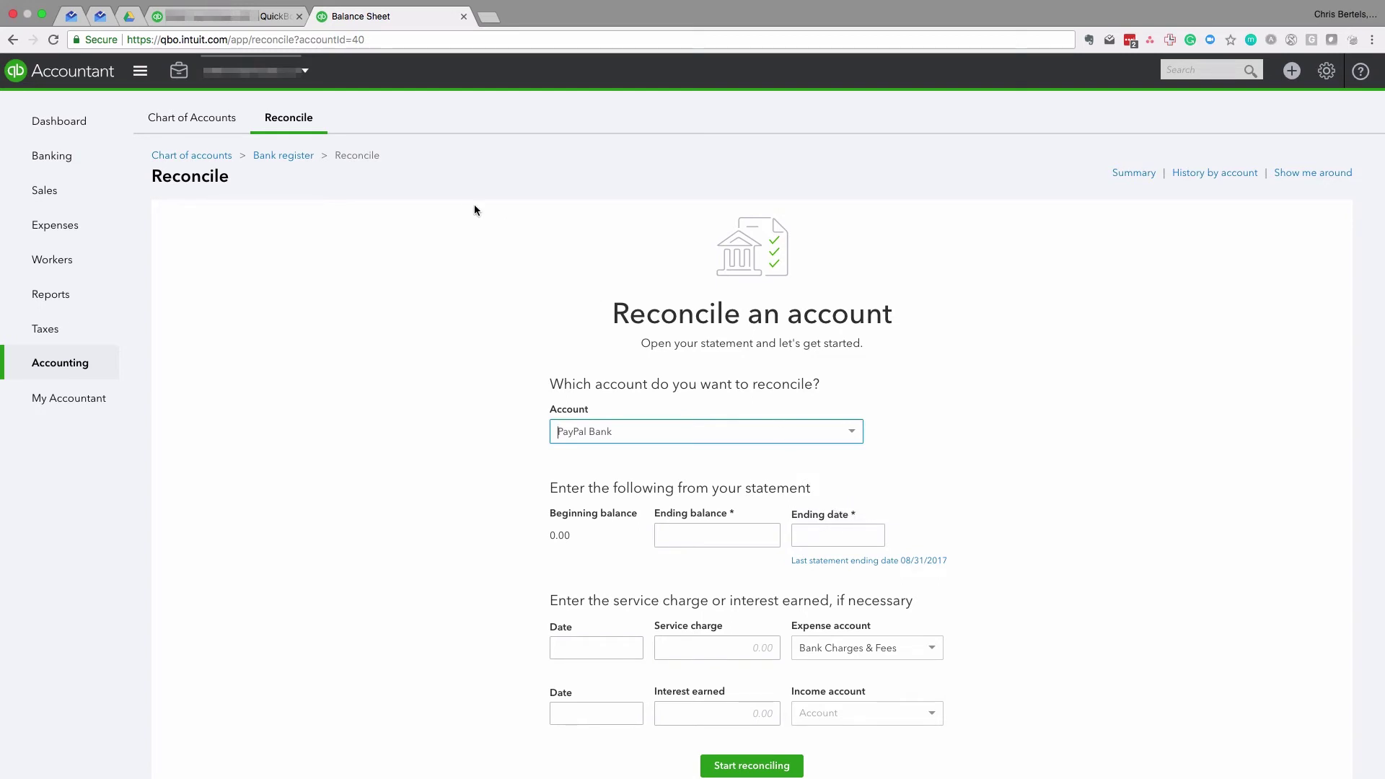
left_click(226, 18)
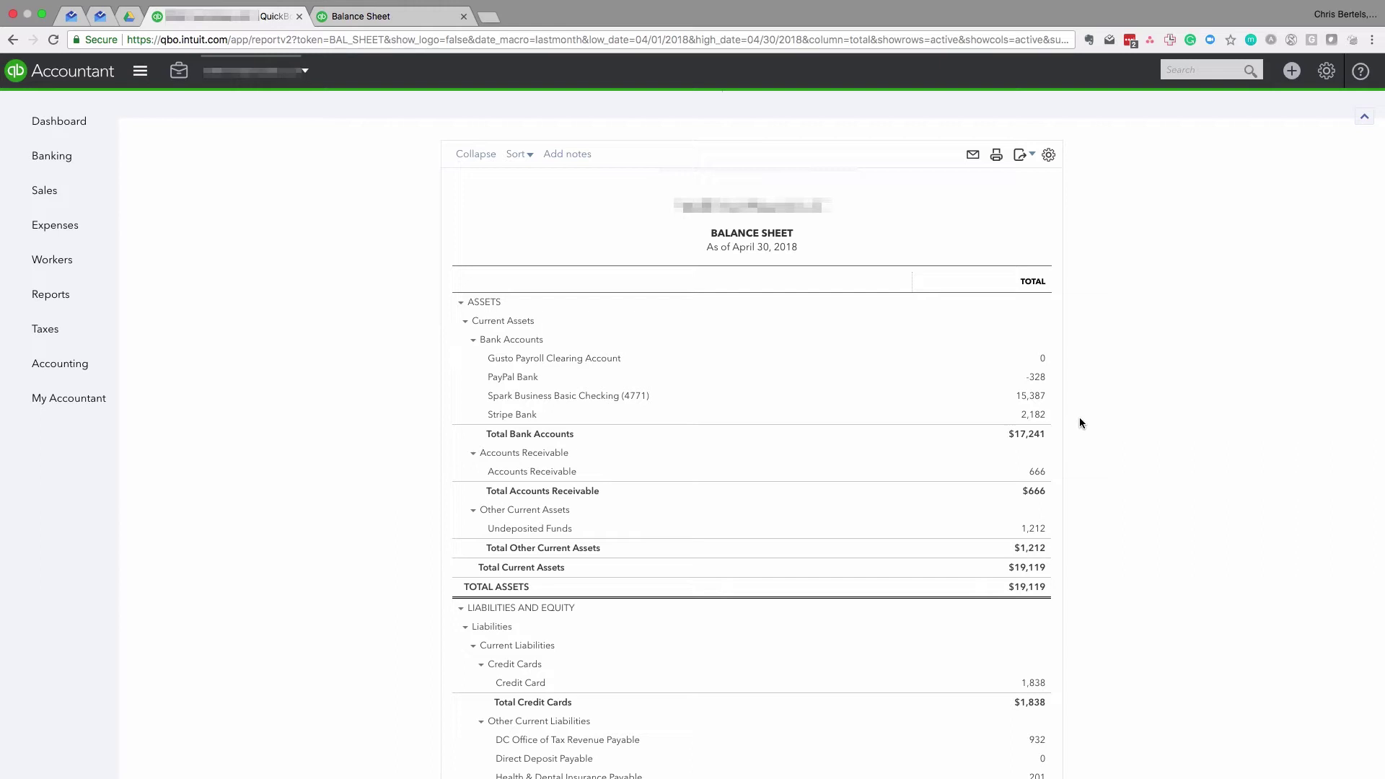
scroll(1065, 295, "down", 2)
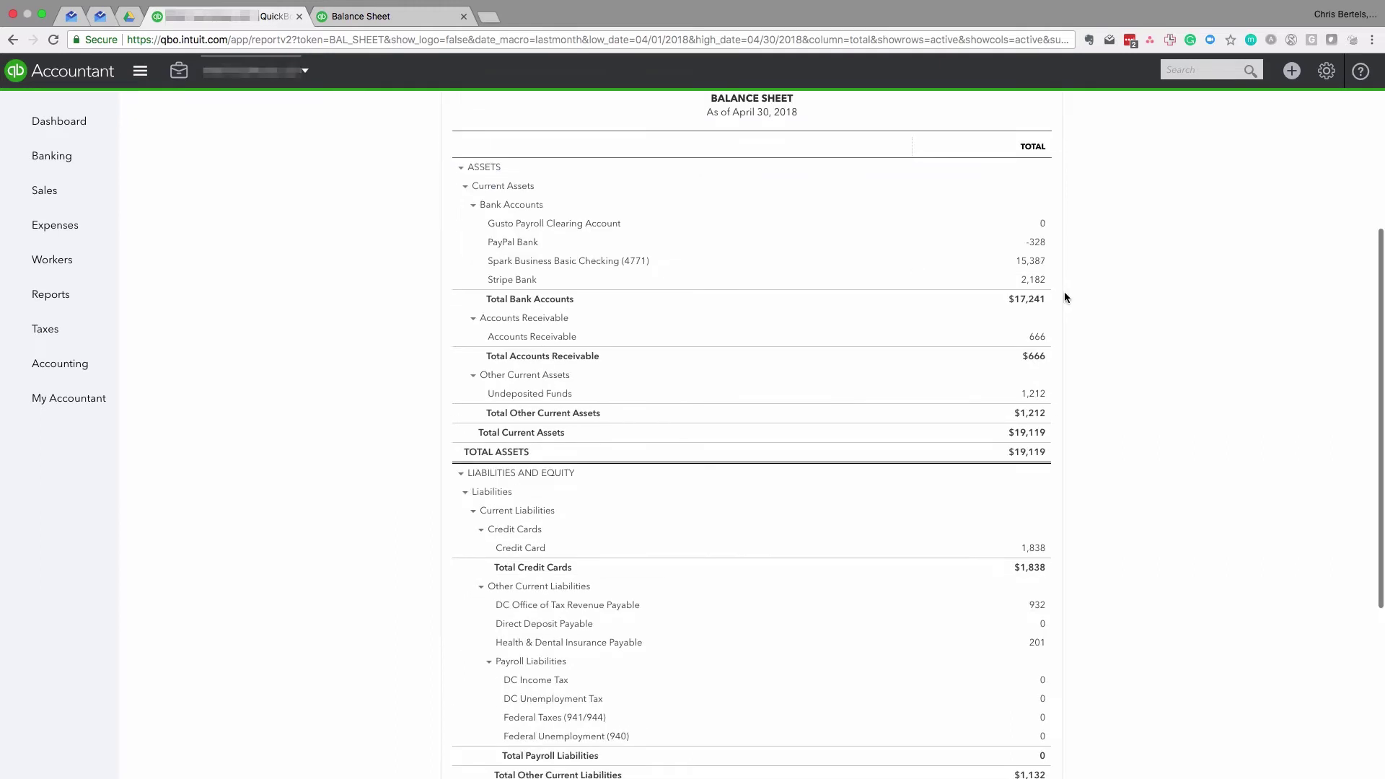
left_click(1040, 343)
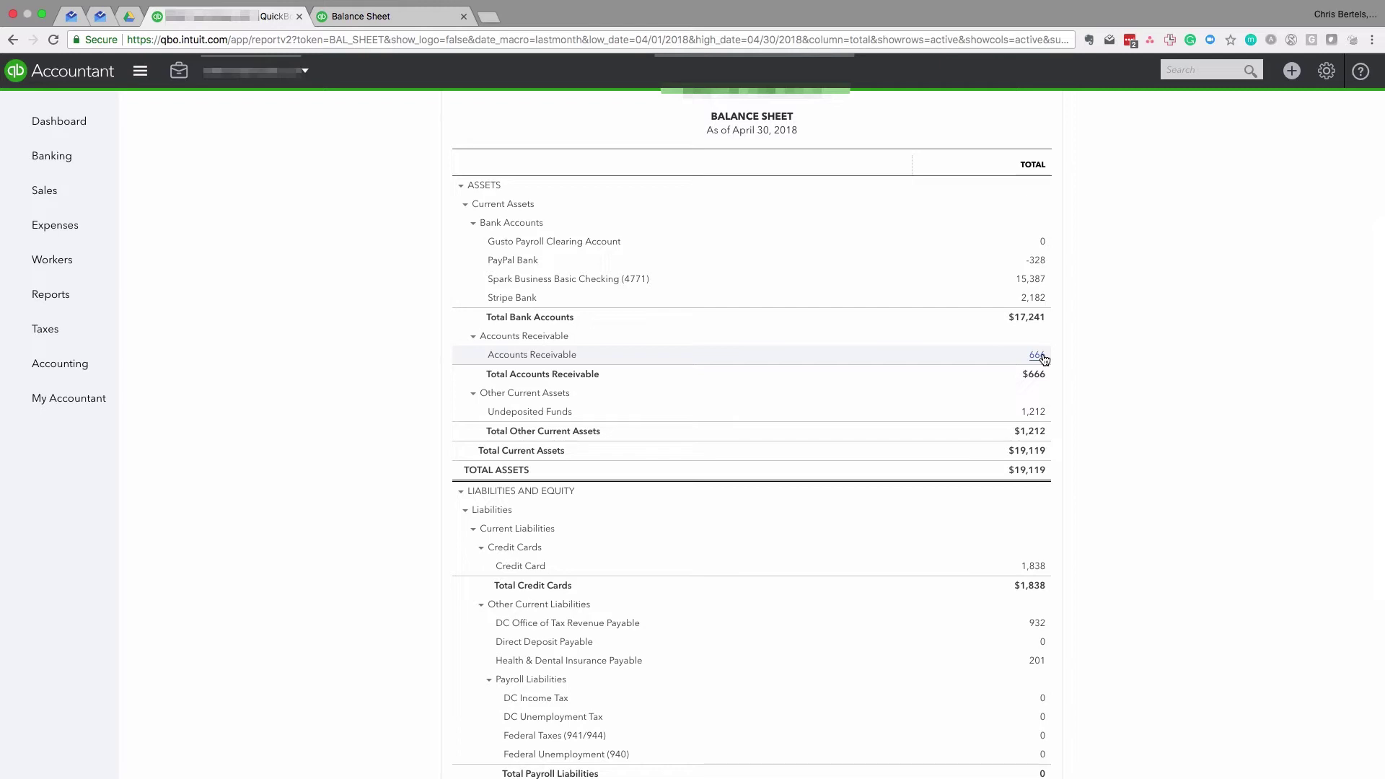
scroll(596, 267, "up", 3)
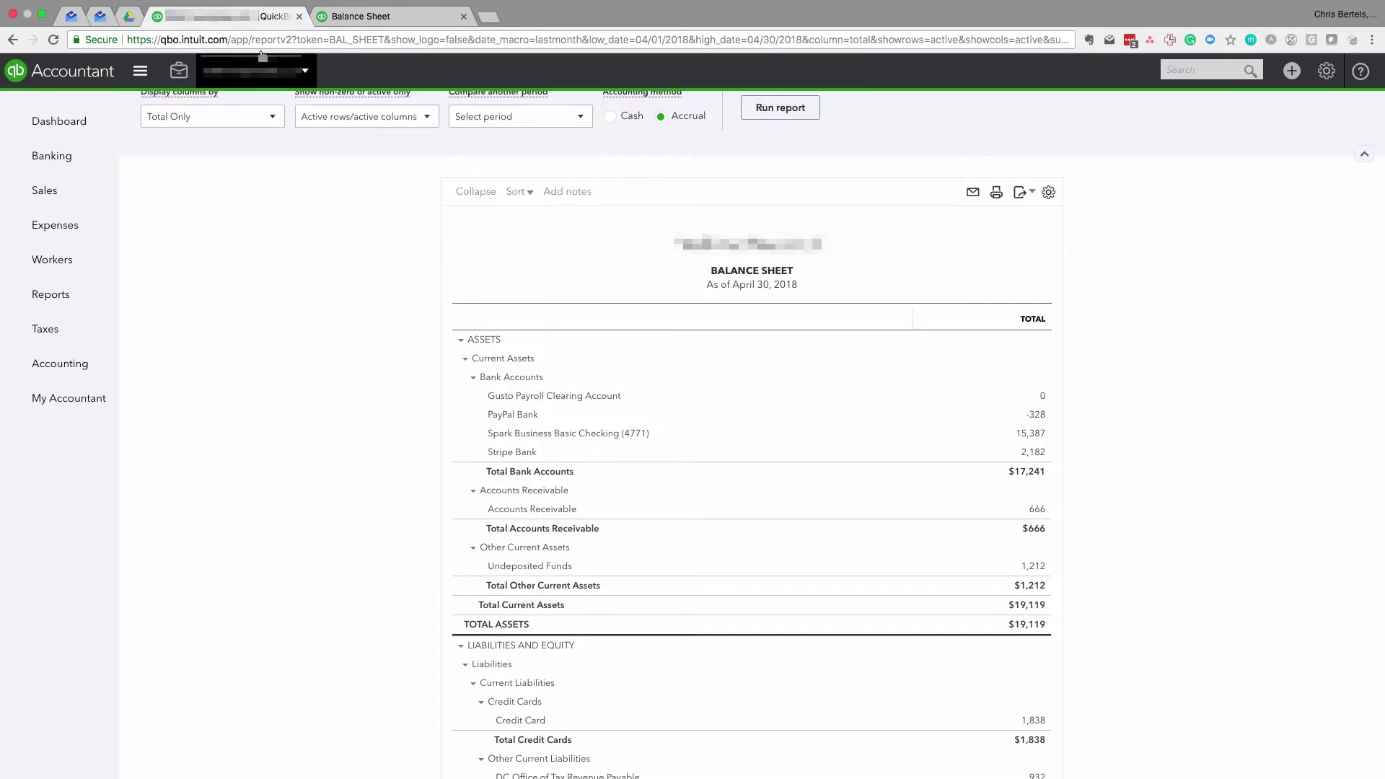
right_click(243, 18)
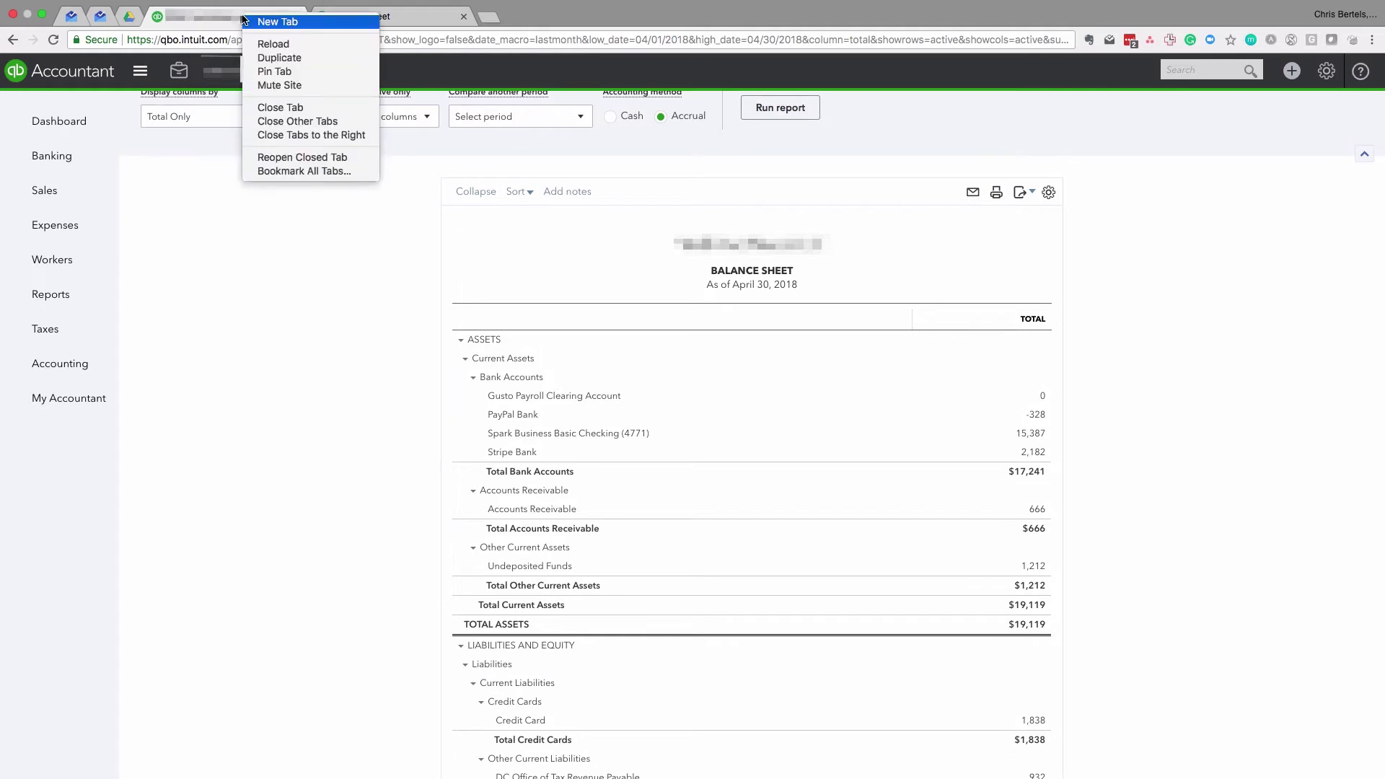
Duplicate the tab again and run the A/R Aging Summary report from Reports.
left_click(275, 59)
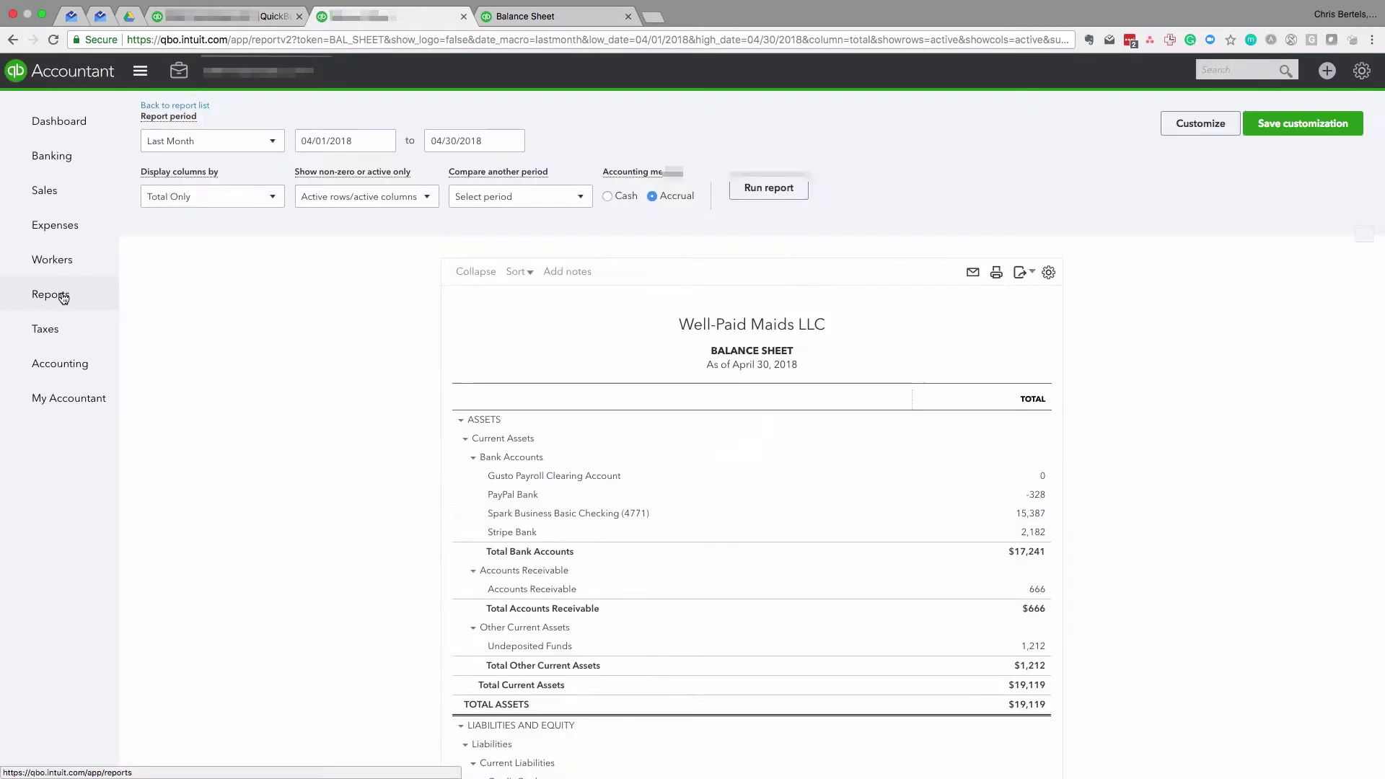
left_click(64, 297)
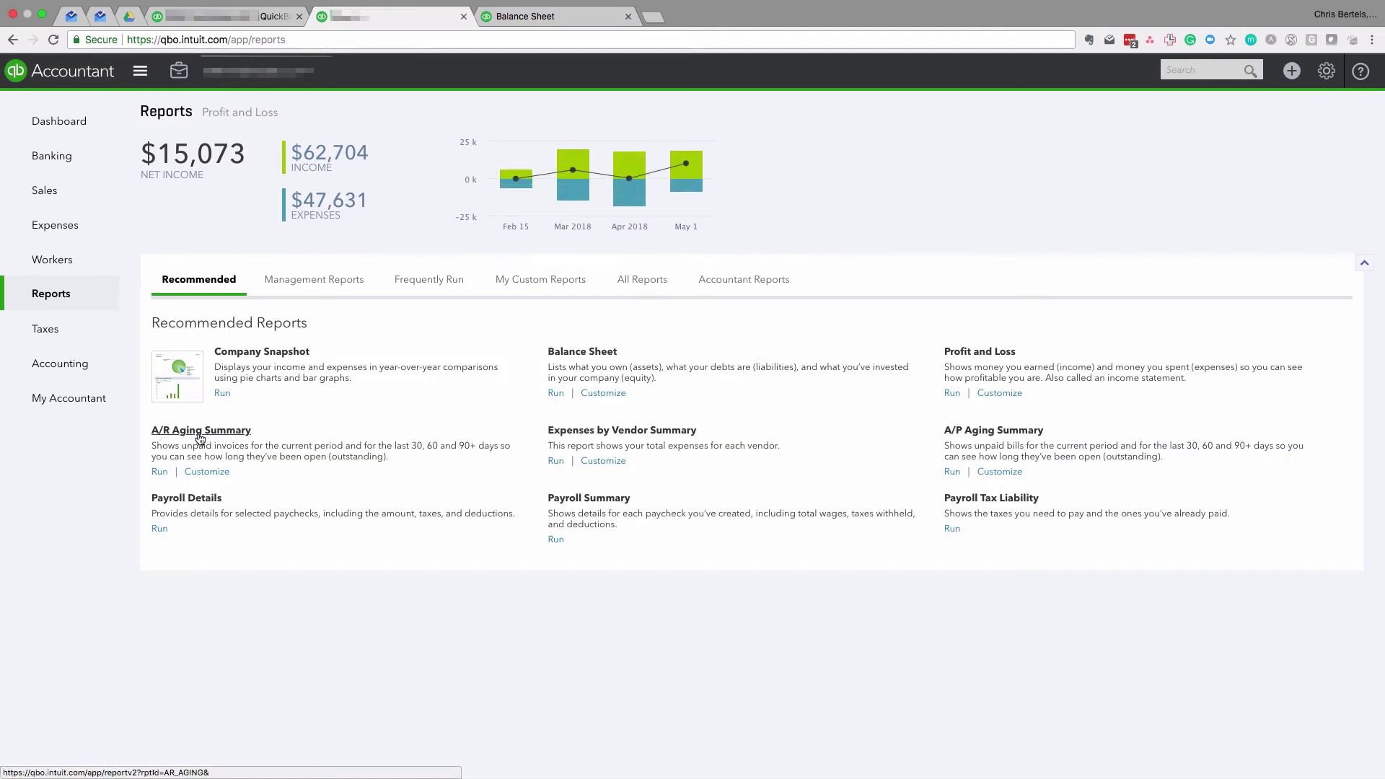
left_click(160, 471)
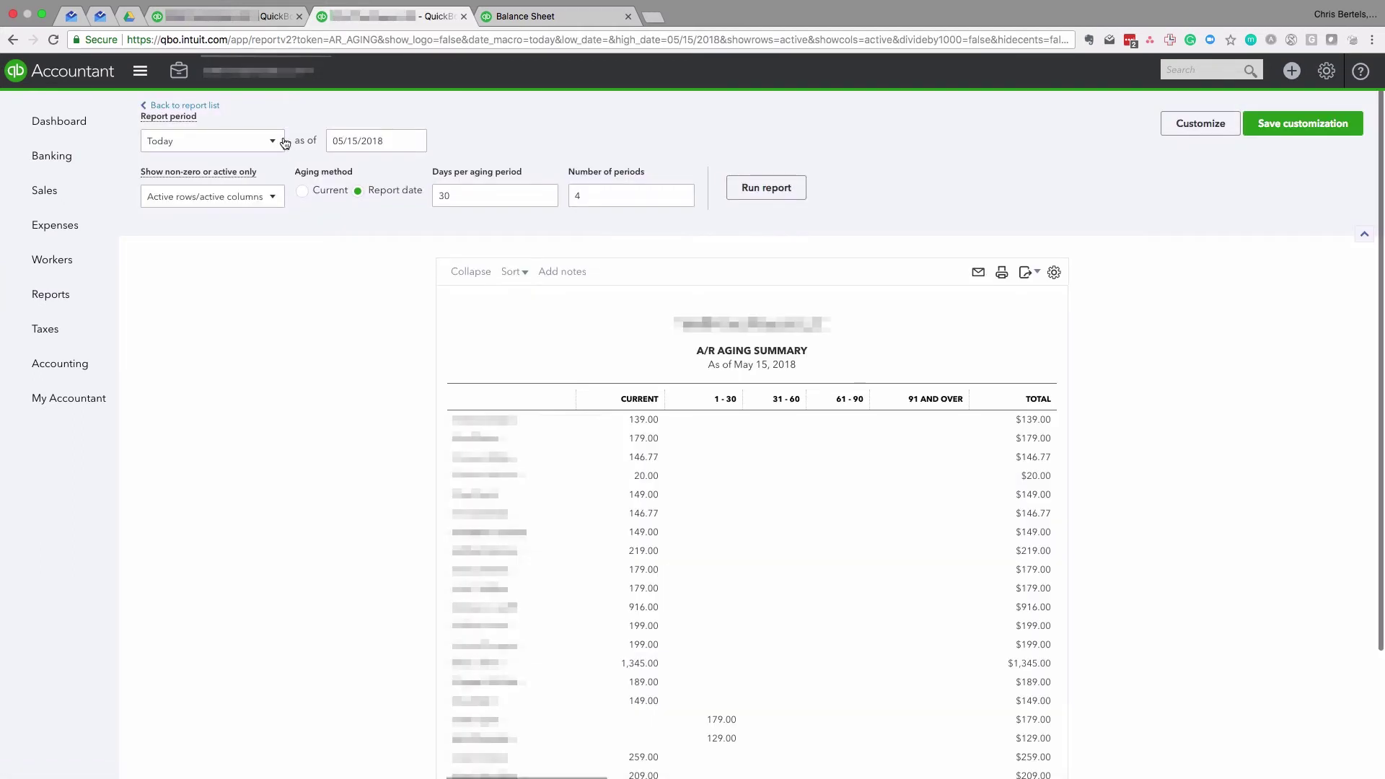
Rerun the A/R Aging Summary for Last Month, as of 04/30/2018, totaling $666.00.
left_click(280, 142)
scroll(209, 365, "down", 5)
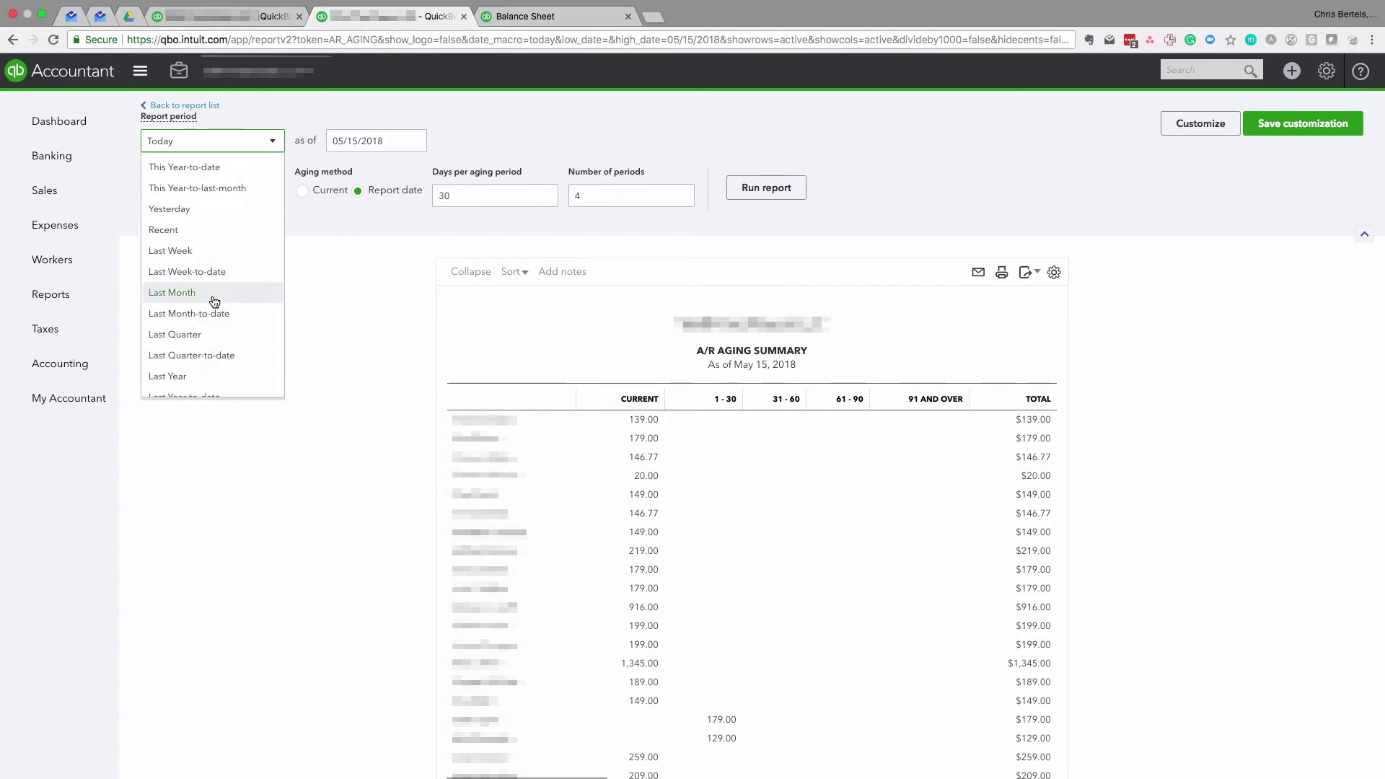
left_click(215, 296)
left_click(766, 189)
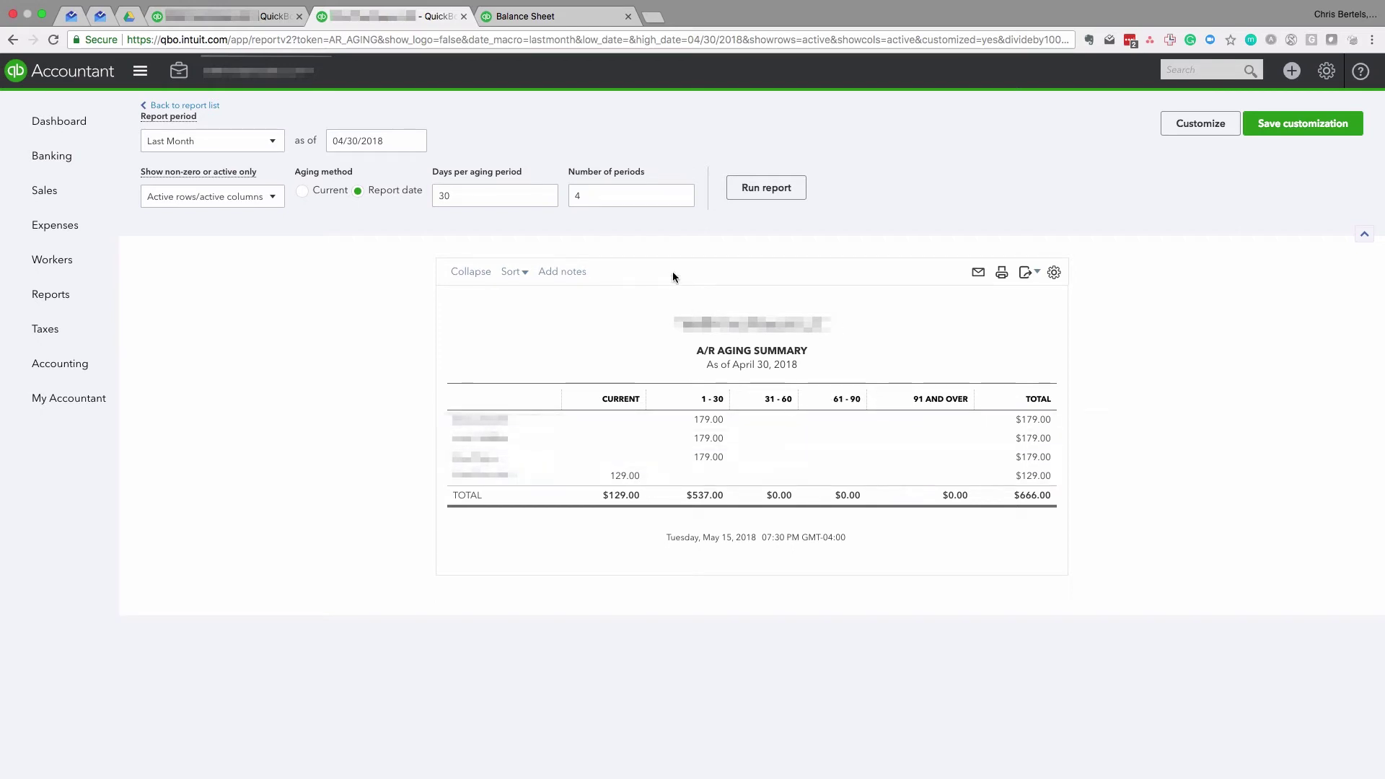
Switch to the Balance Sheet tab and review Undeposited Funds of $1,212 and current assets.
left_click(244, 18)
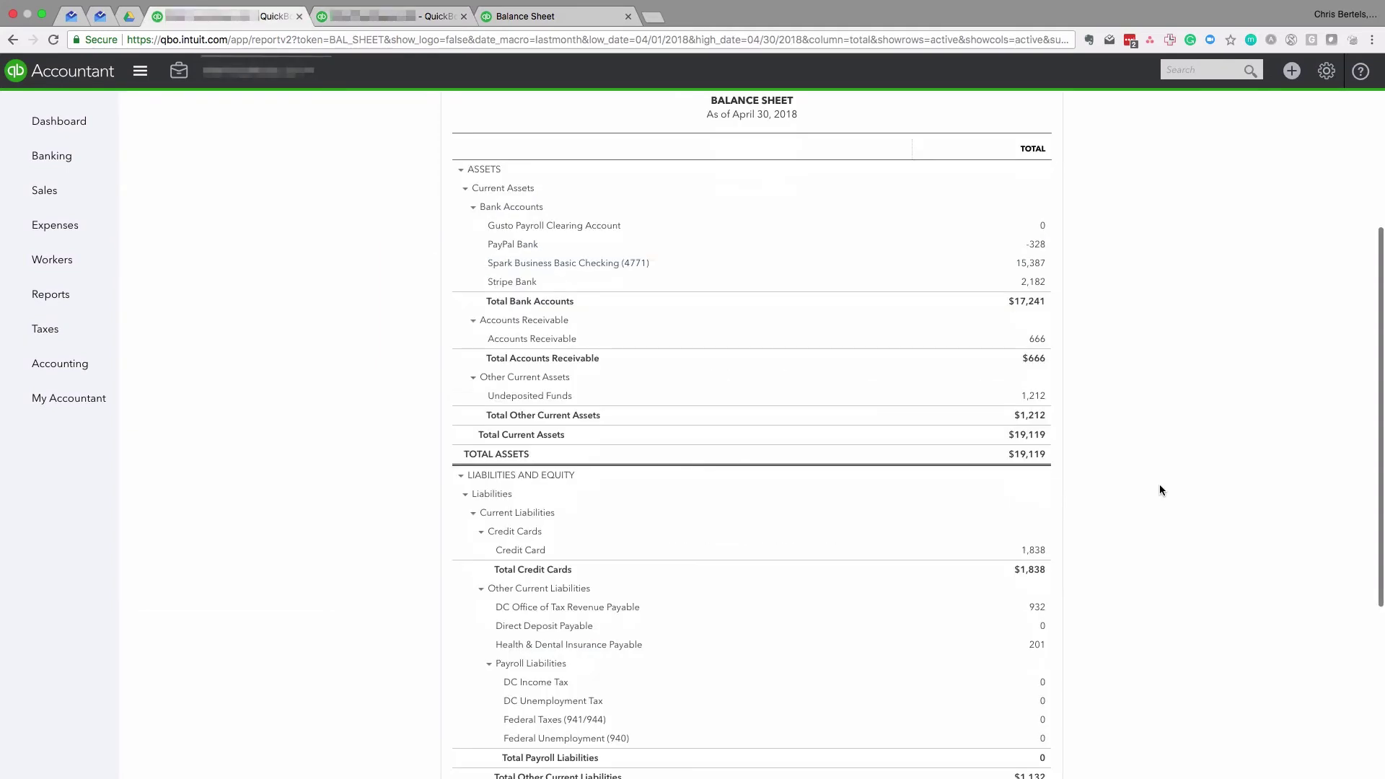
scroll(1159, 485, "down", 3)
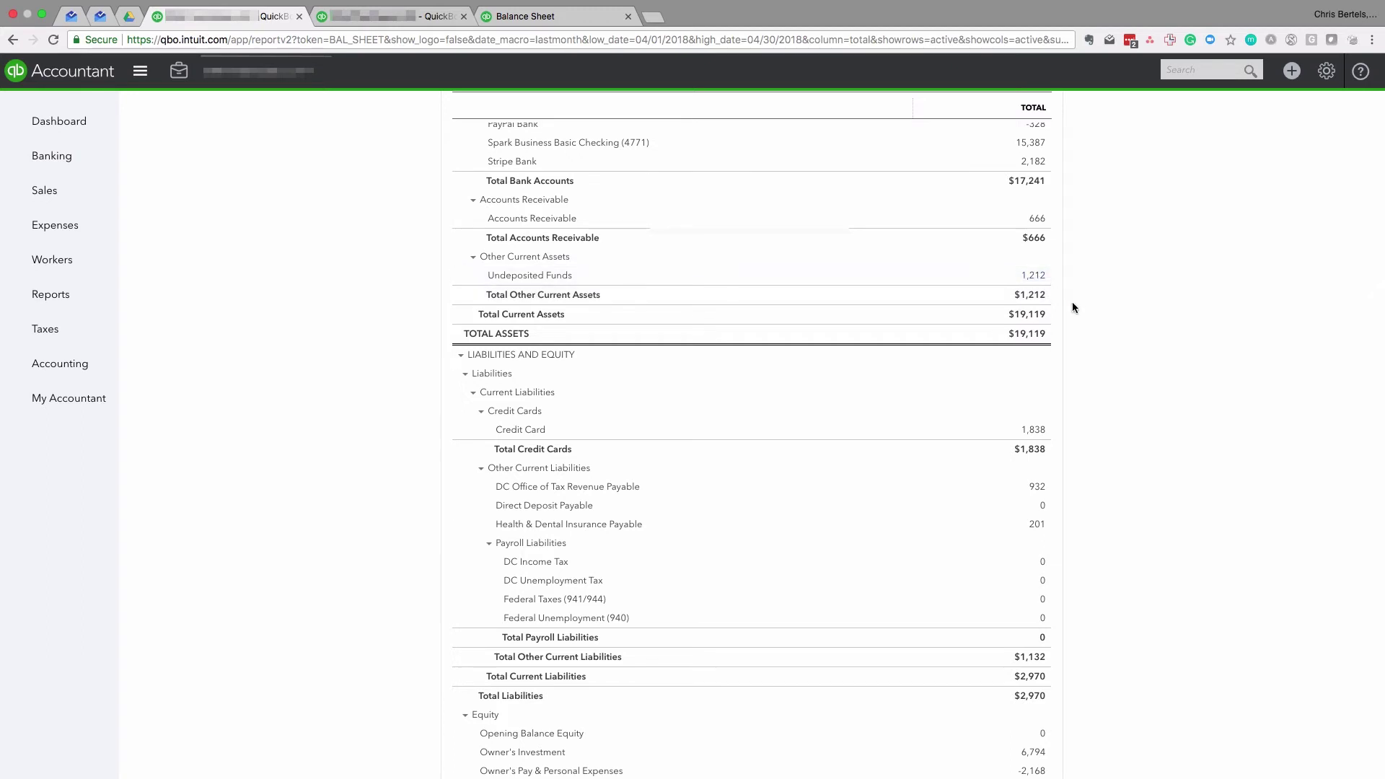
Drill into the 1,212 Undeposited Funds amount and review its April 2018 transactions.
left_click(1034, 276)
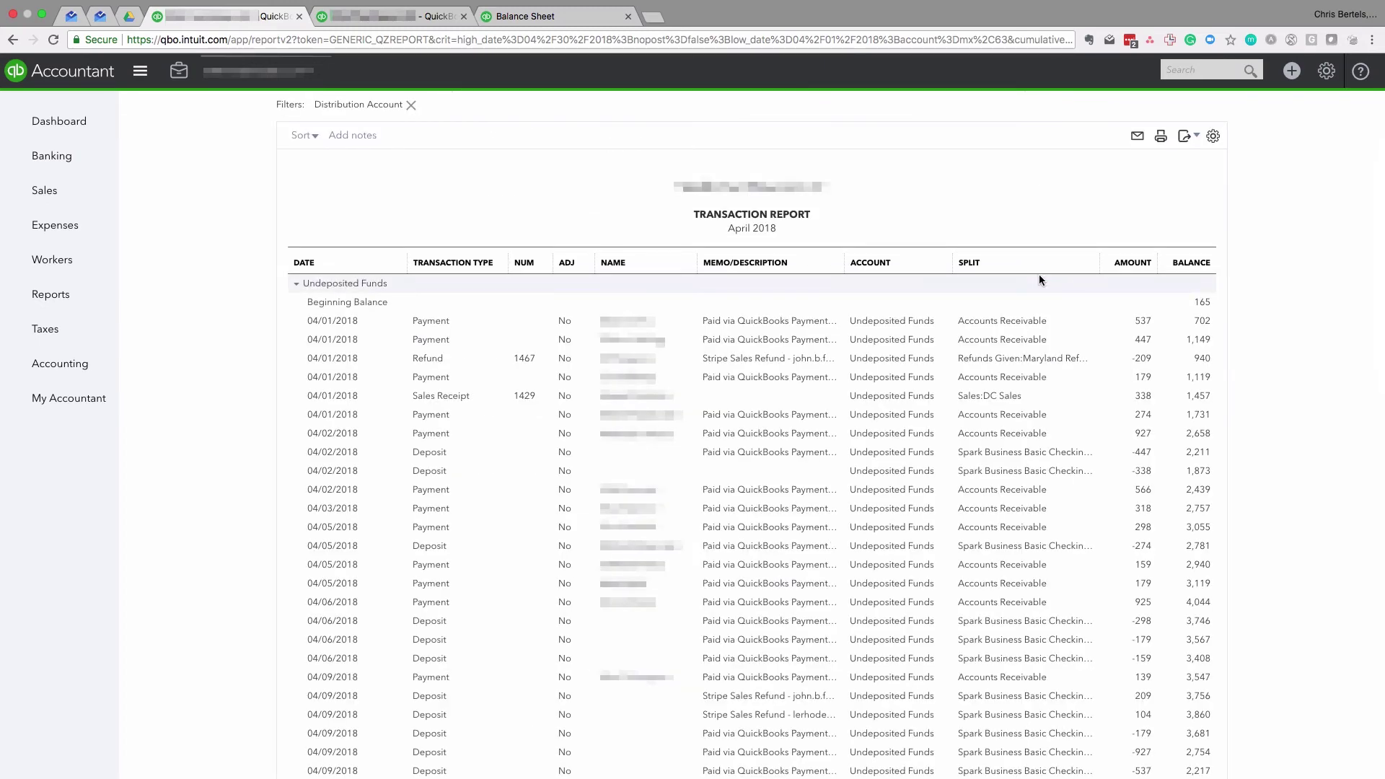
scroll(1039, 278, "down", 2)
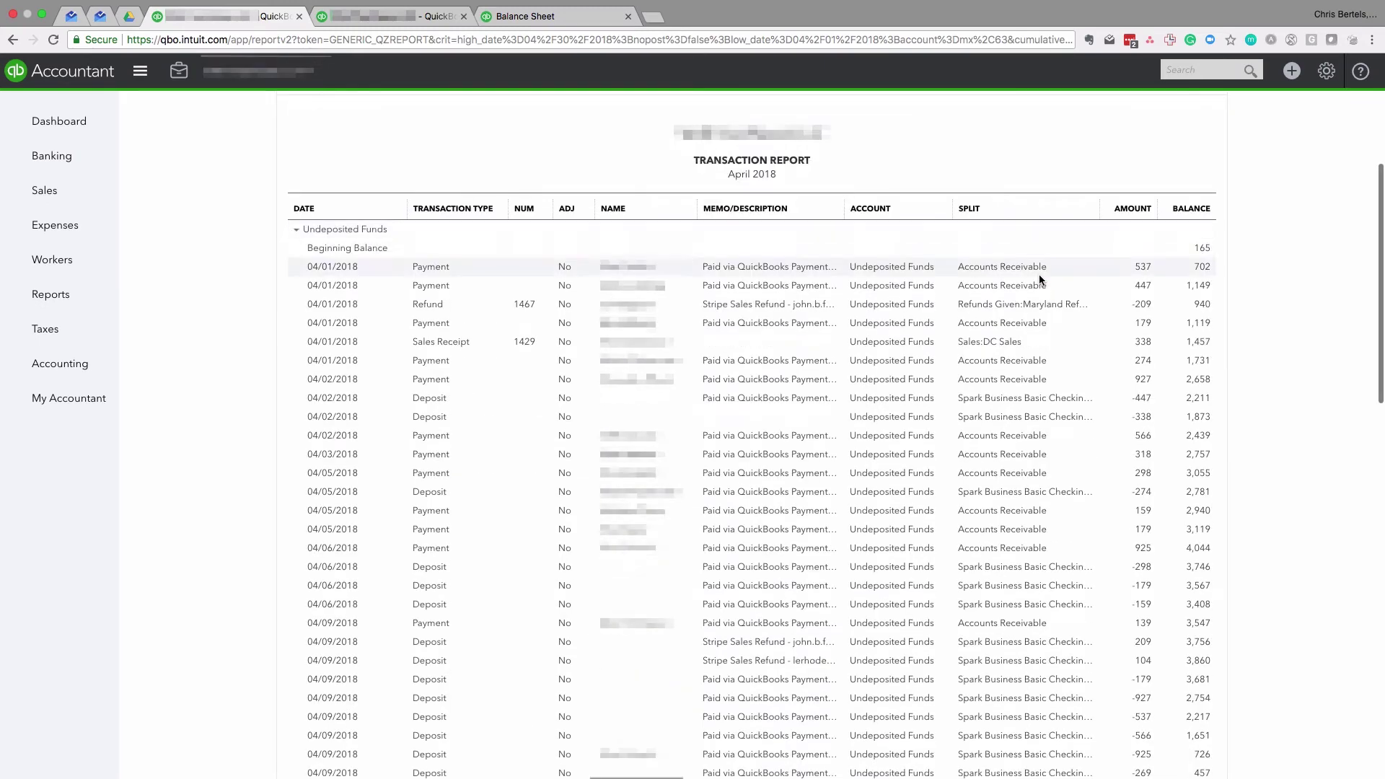
scroll(1041, 280, "down", 2)
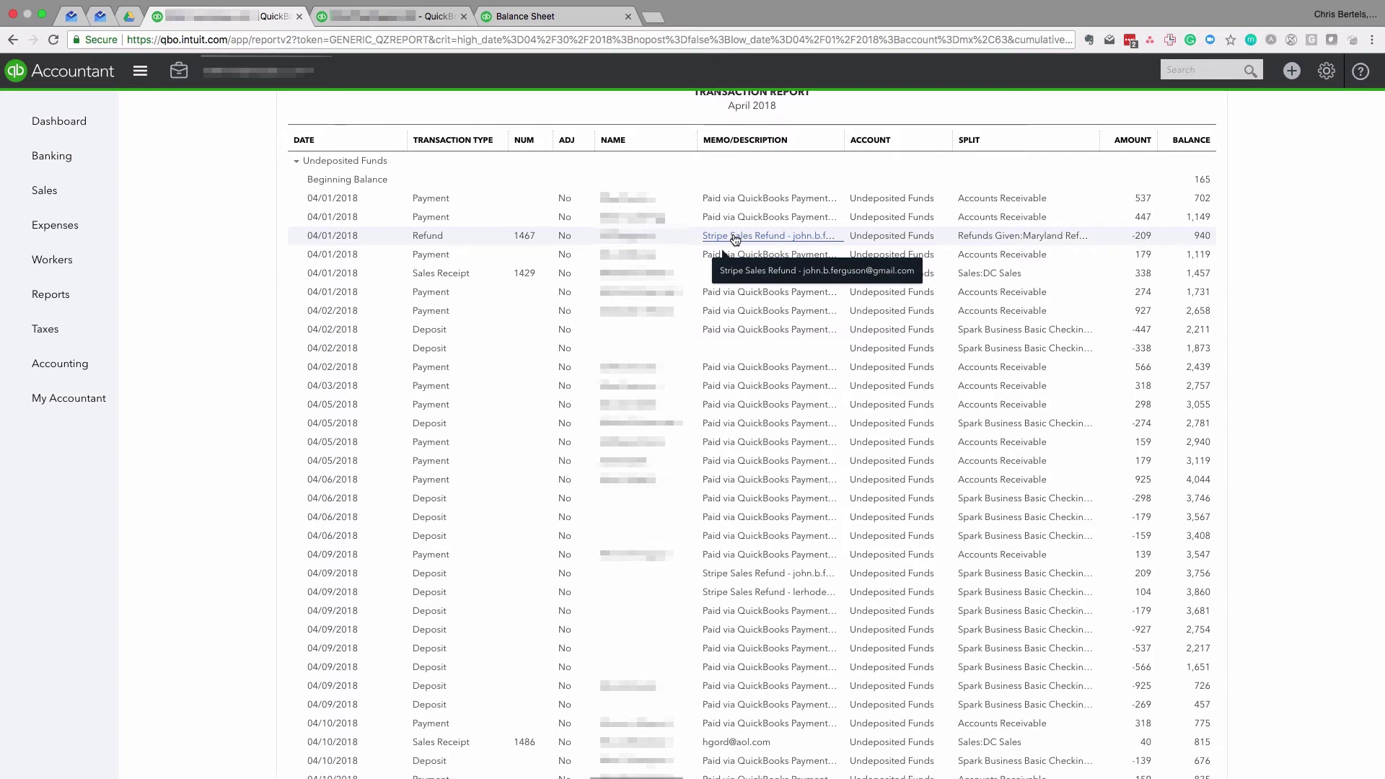
scroll(727, 391, "down", 2)
scroll(727, 391, "down", 2)
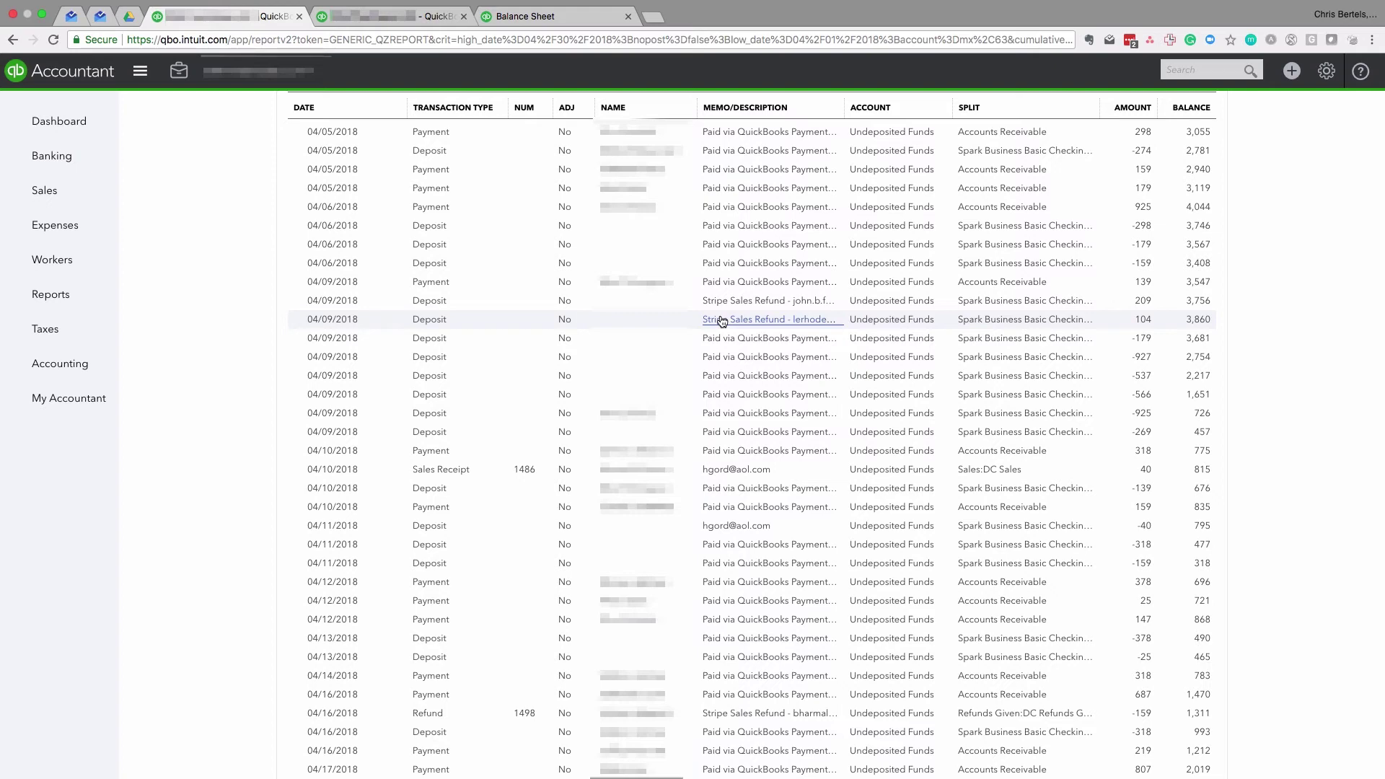
scroll(723, 322, "down", 5)
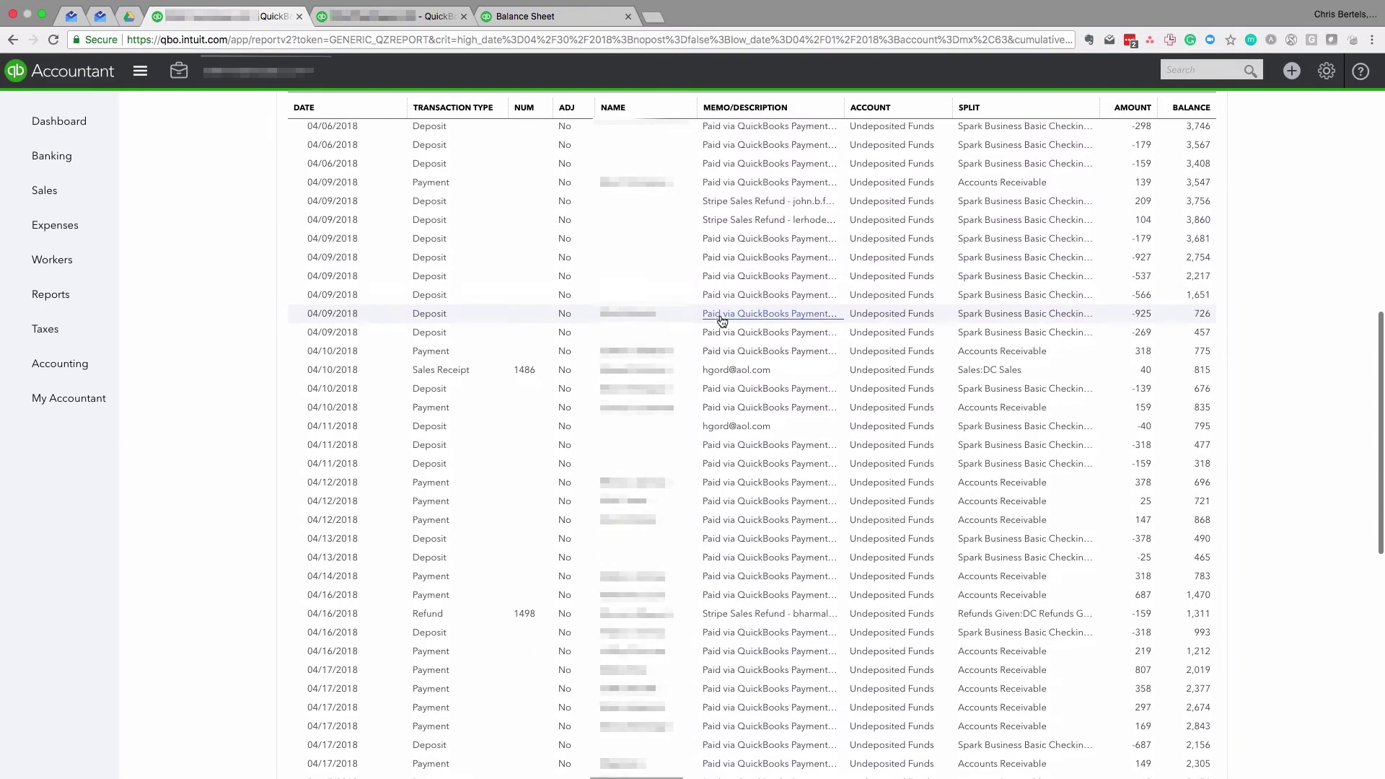
scroll(727, 431, "down", 5)
scroll(729, 431, "down", 3)
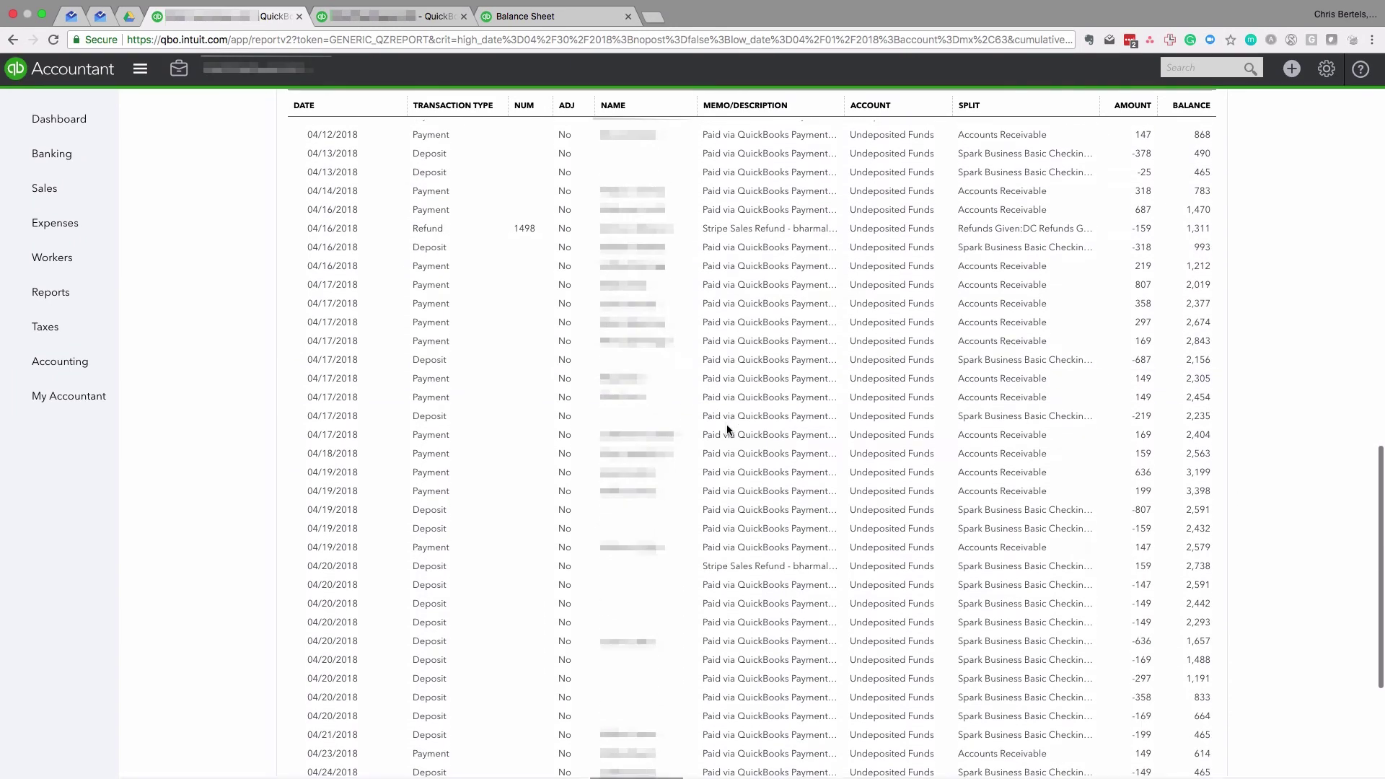
scroll(743, 448, "down", 6)
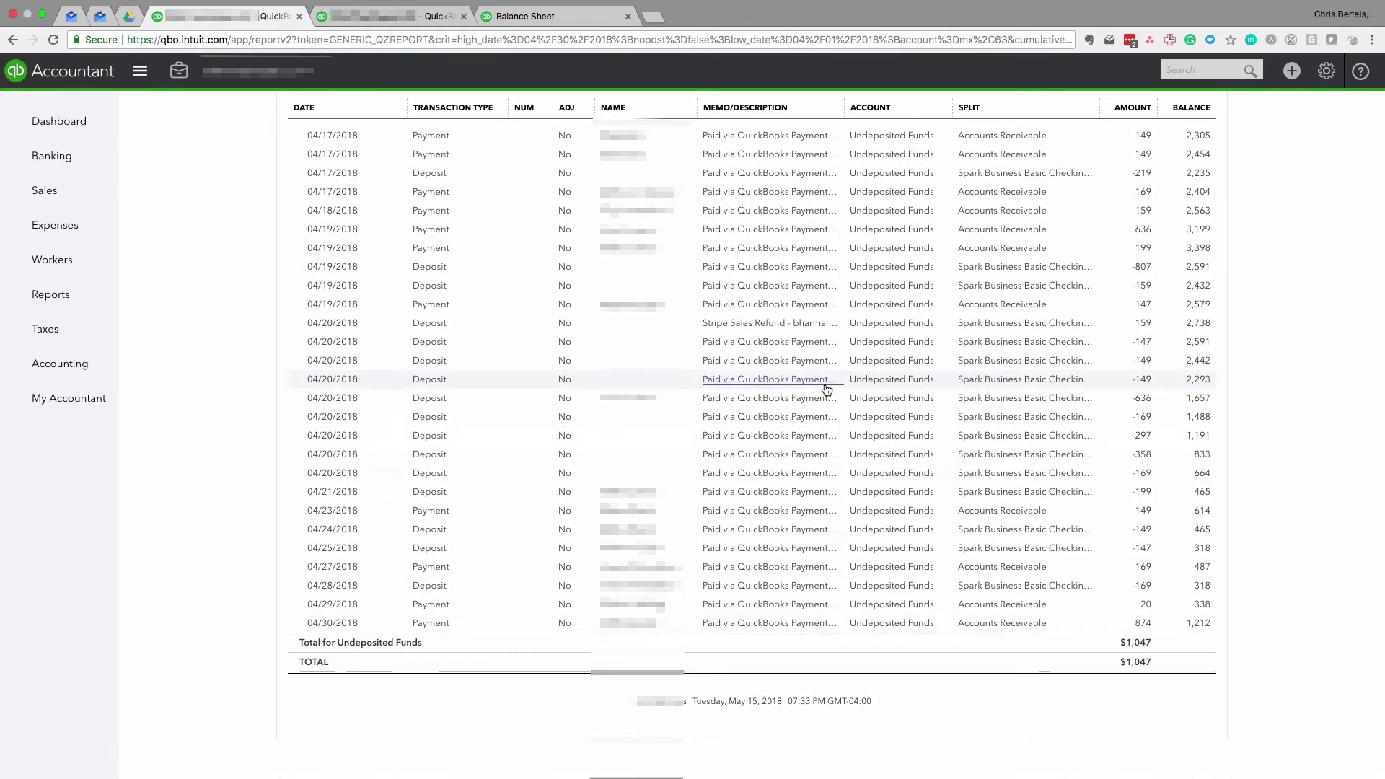
scroll(826, 393, "up", 15)
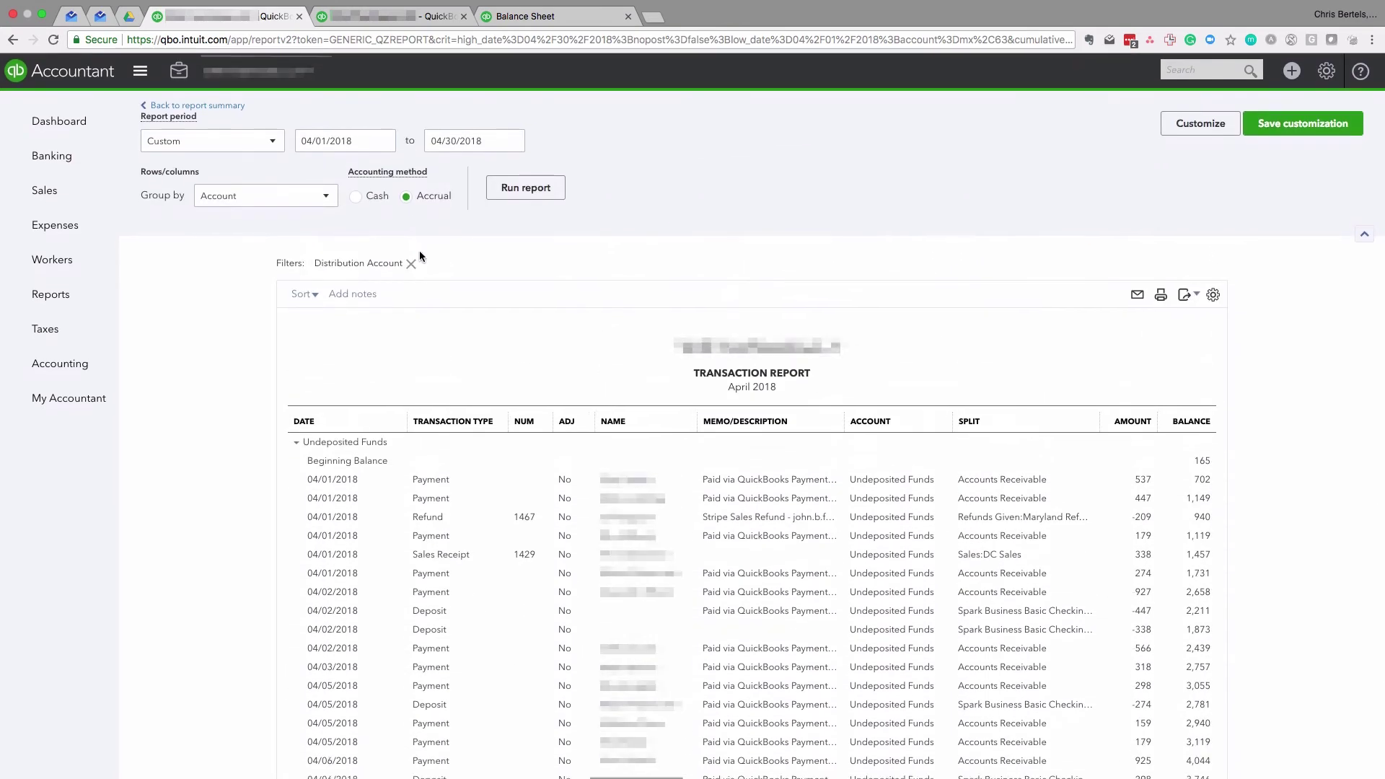
scroll(870, 503, "down", 4)
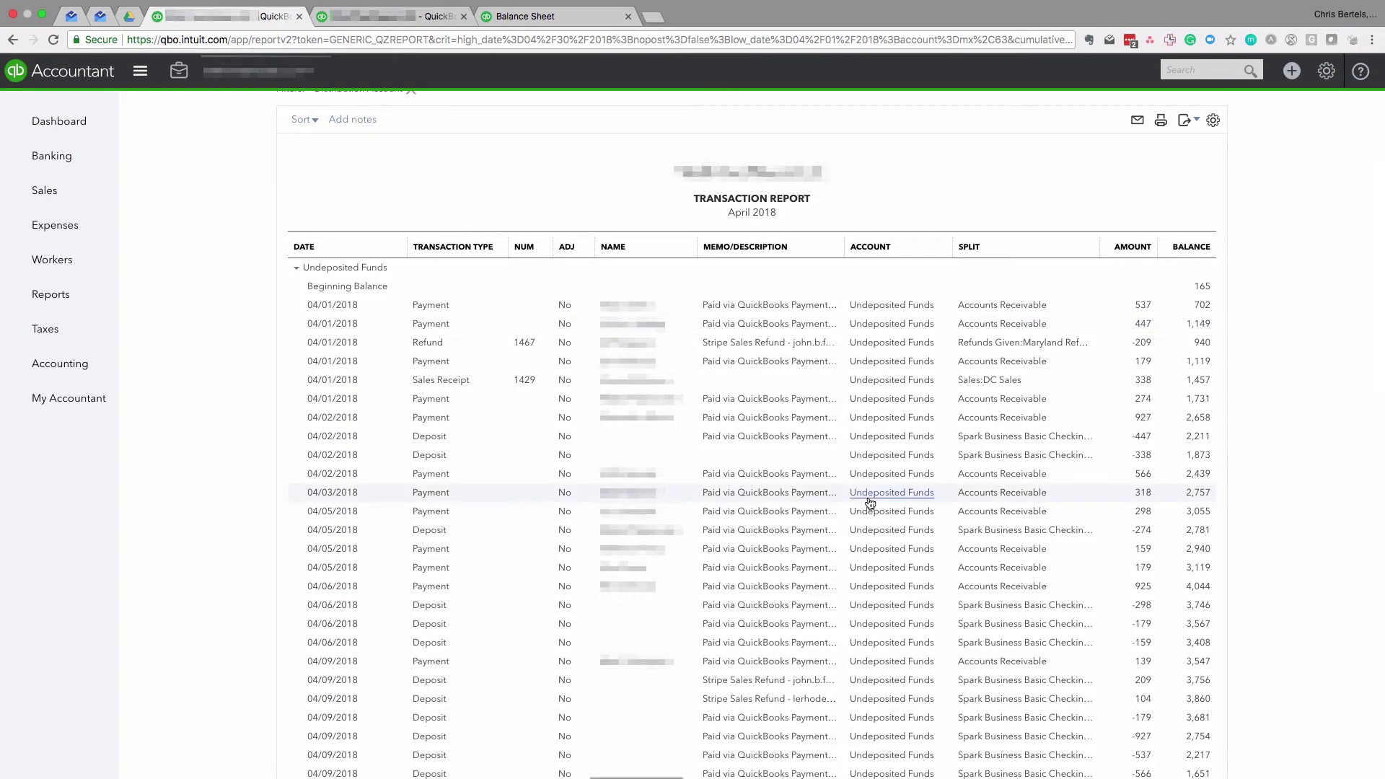
scroll(870, 503, "up", 4)
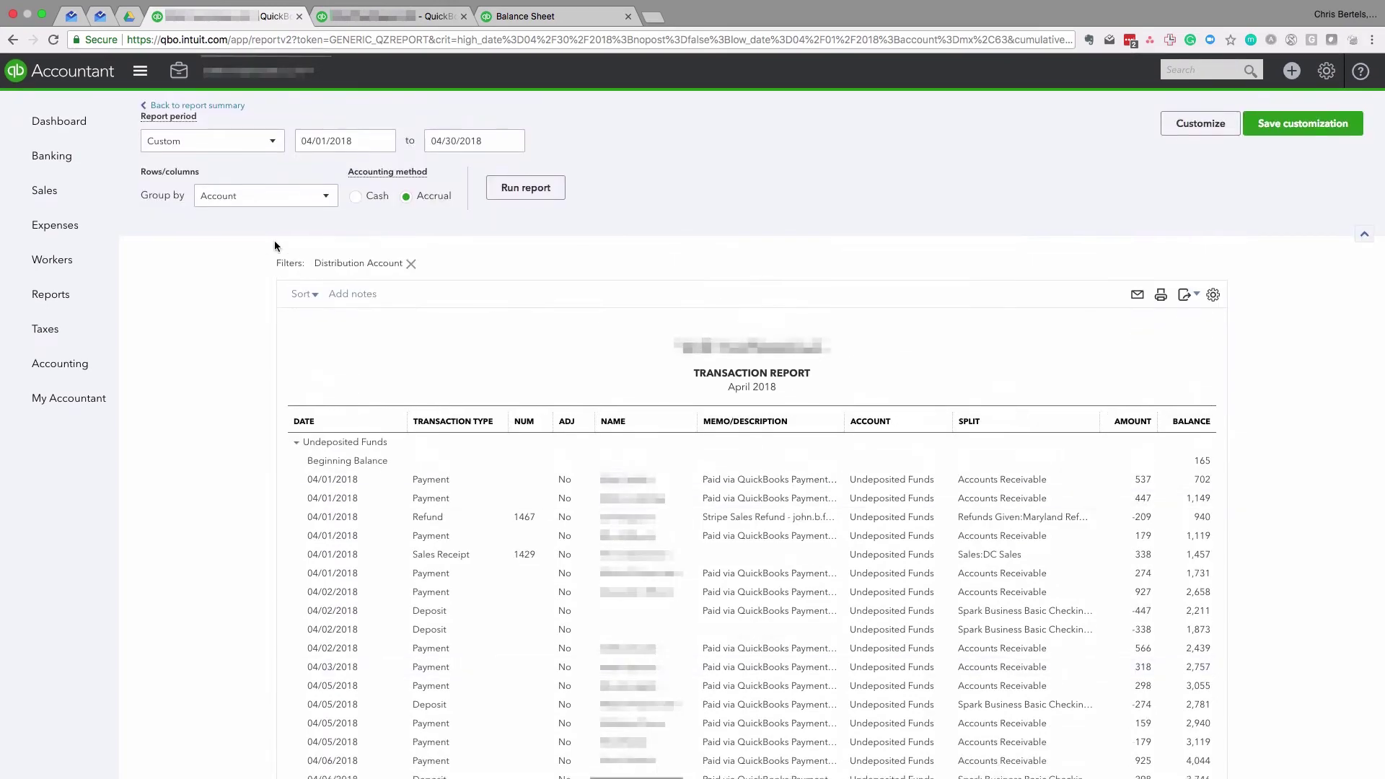
Go back to the Balance Sheet summary and scroll through its balances, total assets $19,119.
left_click(189, 106)
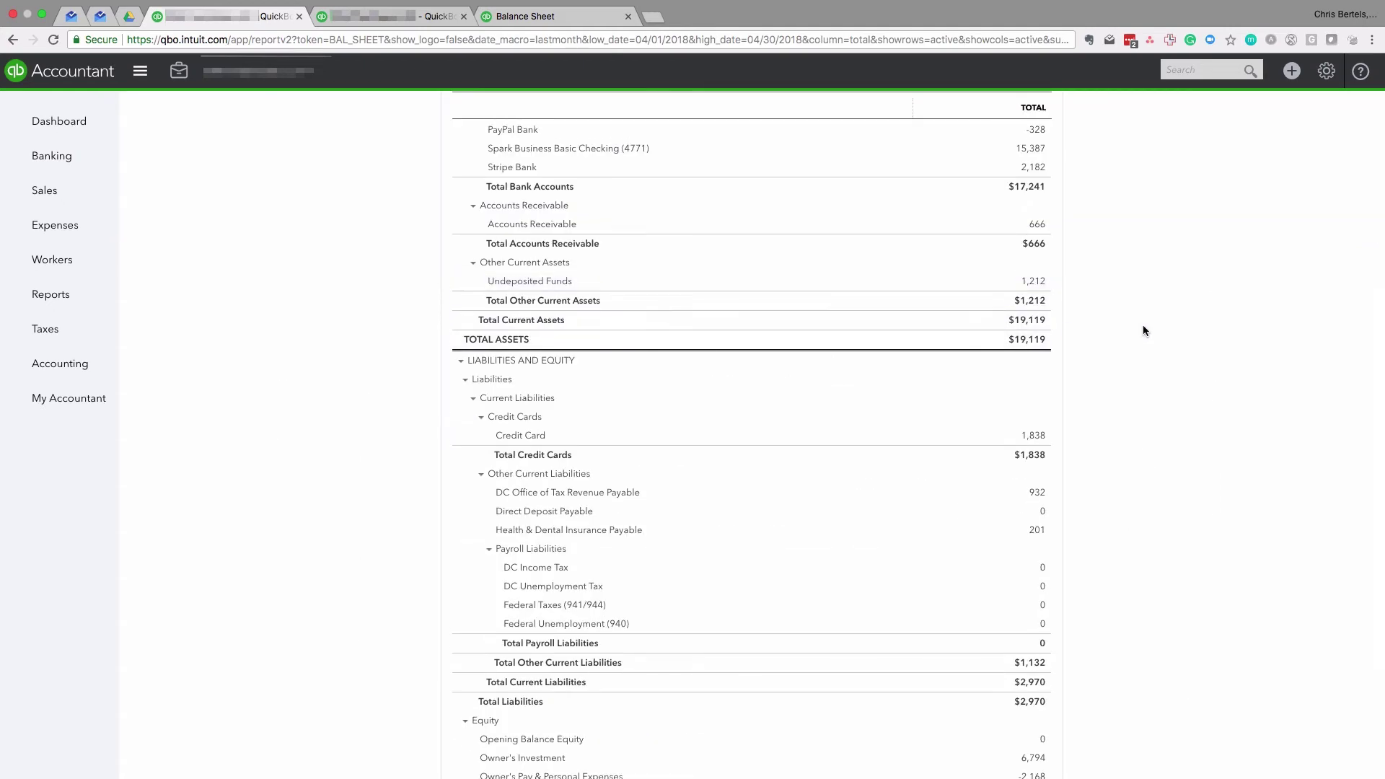
scroll(1143, 328, "up", 1)
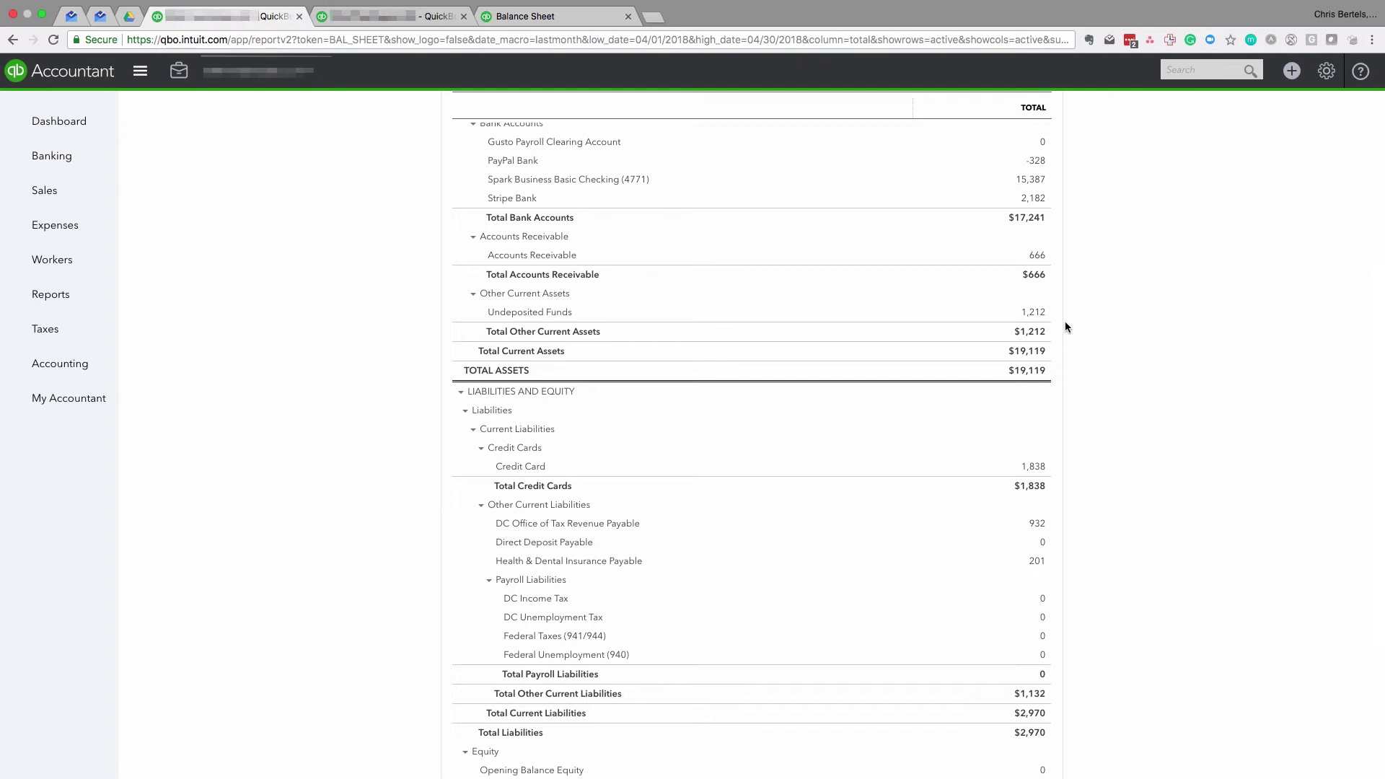
scroll(1065, 323, "up", 3)
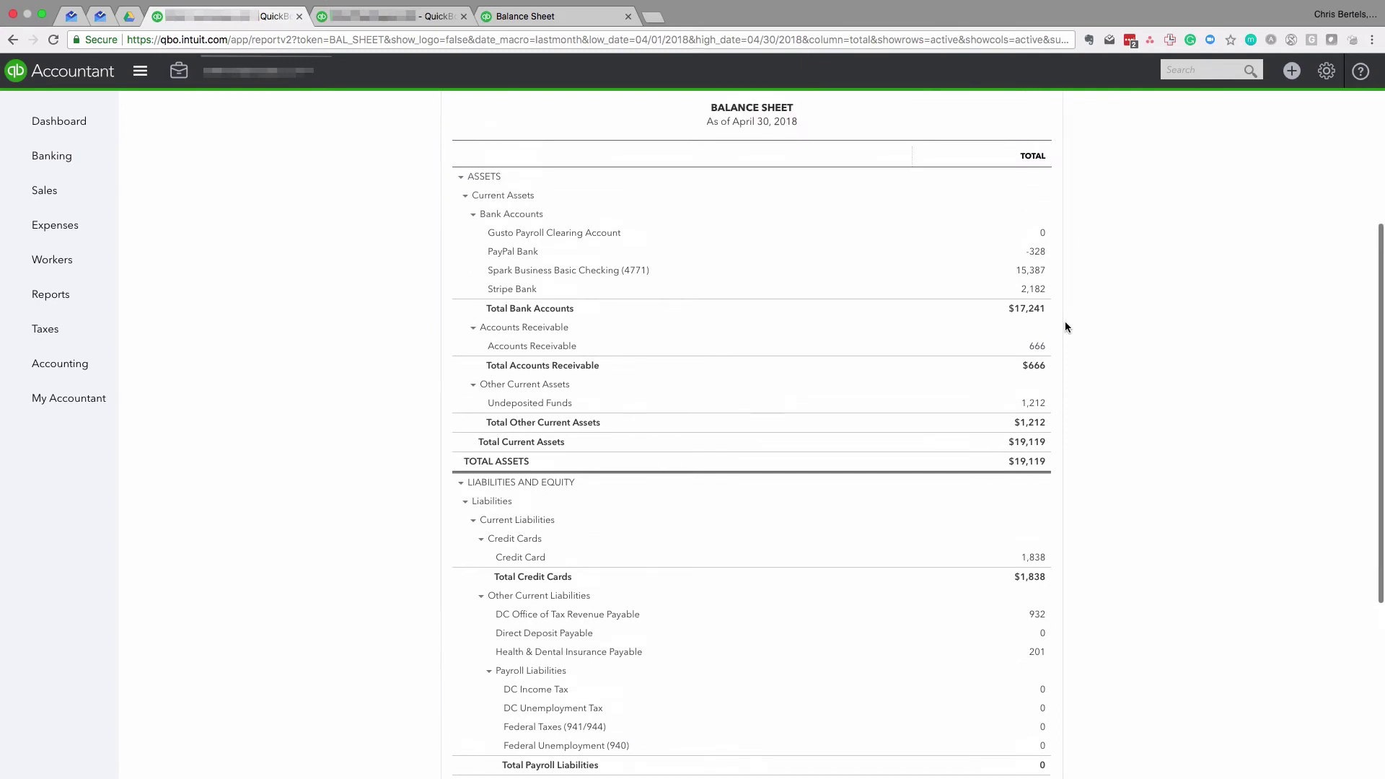
scroll(1051, 209, "up", 1)
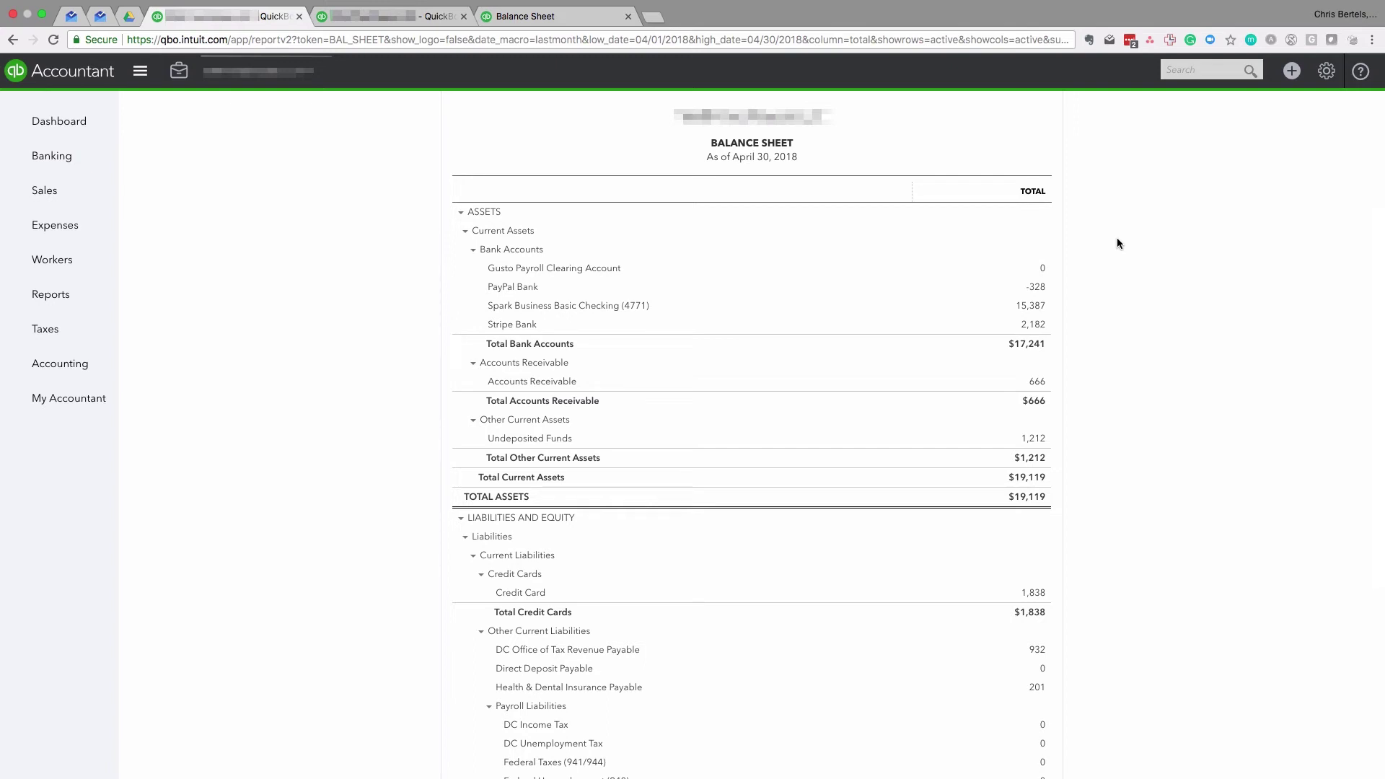
scroll(1115, 437, "down", 2)
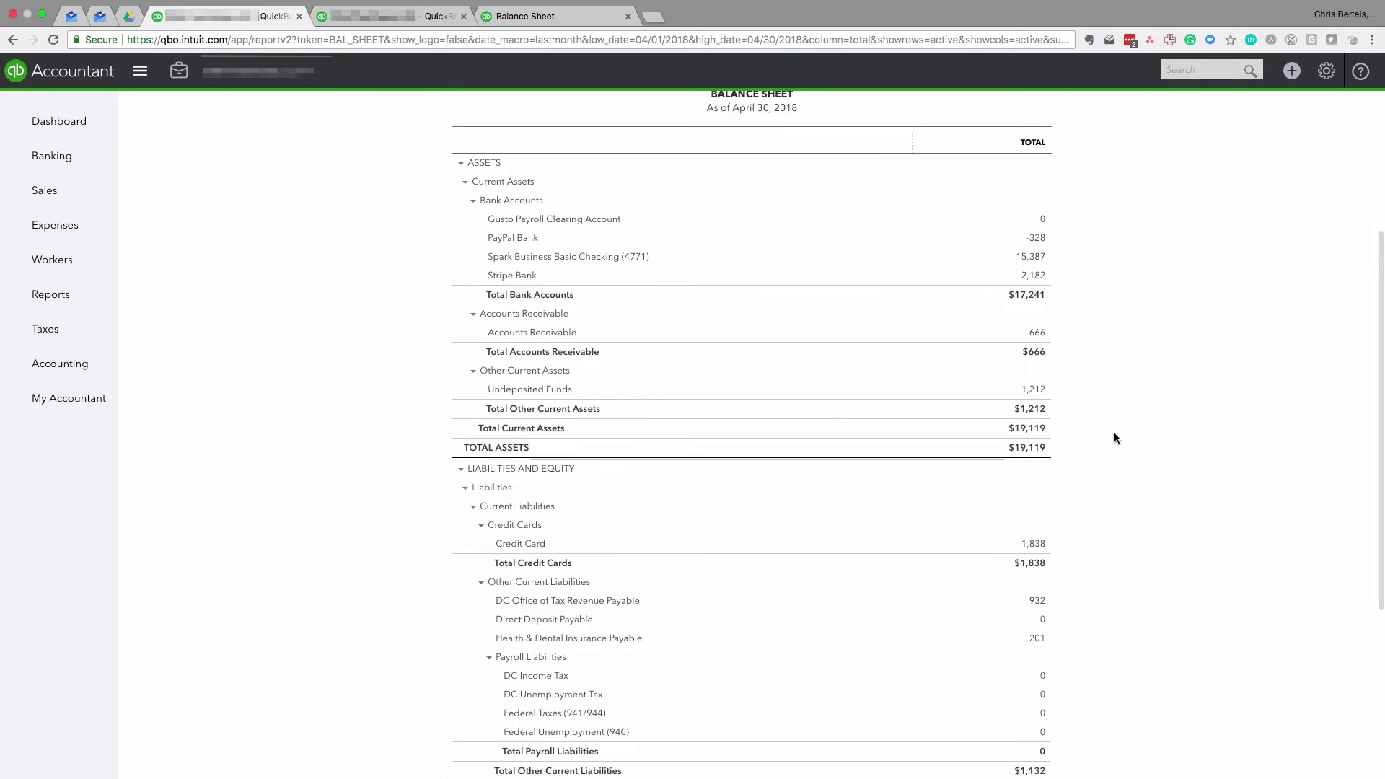
scroll(1114, 433, "down", 1)
scroll(1114, 436, "down", 5)
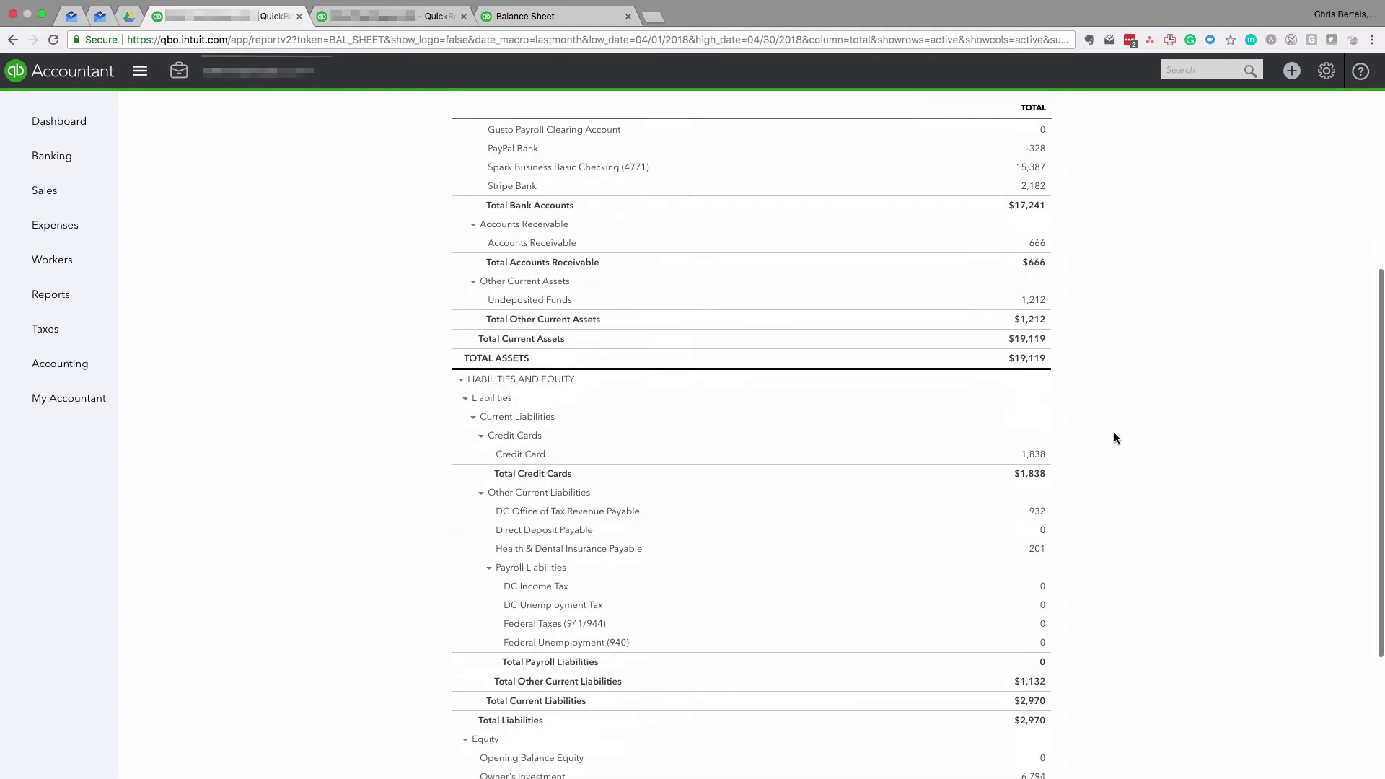
scroll(1114, 438, "down", 2)
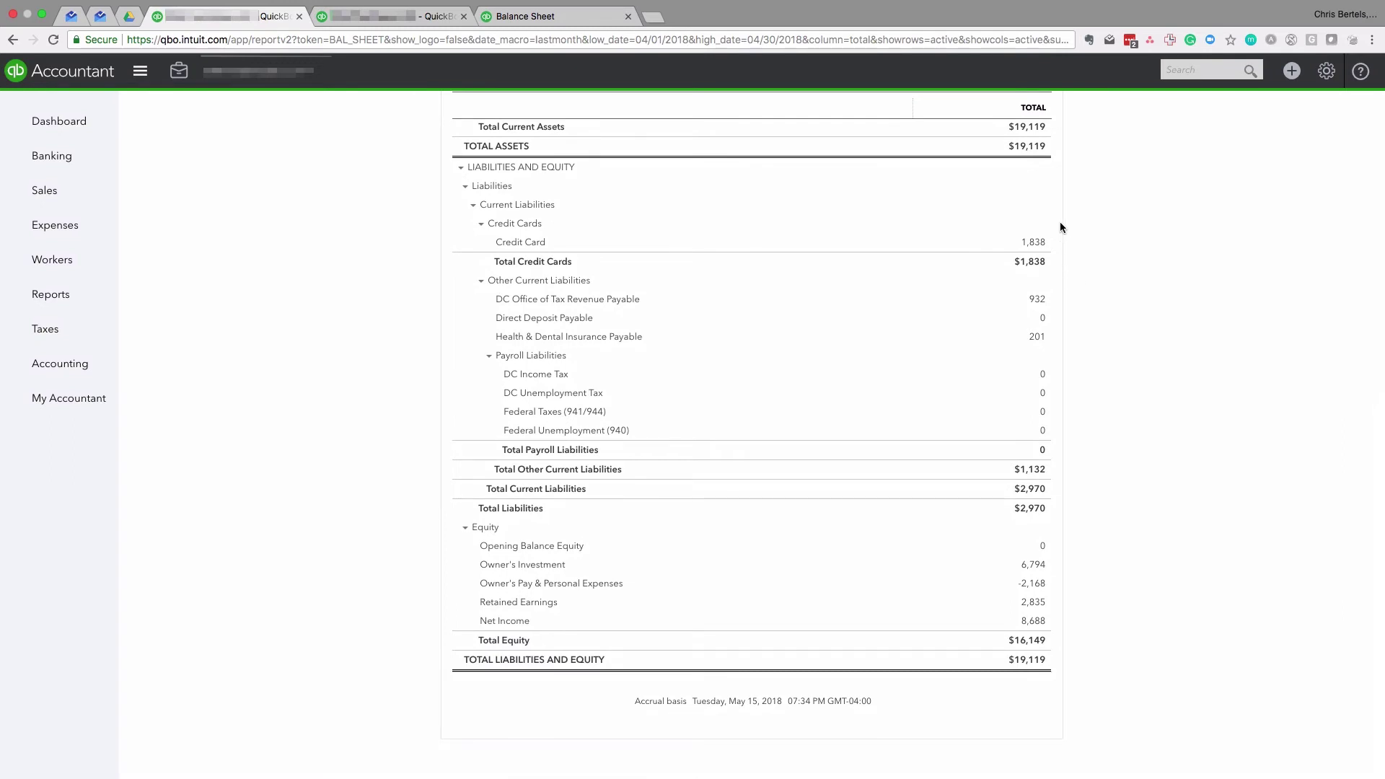
scroll(1062, 244, "up", 2)
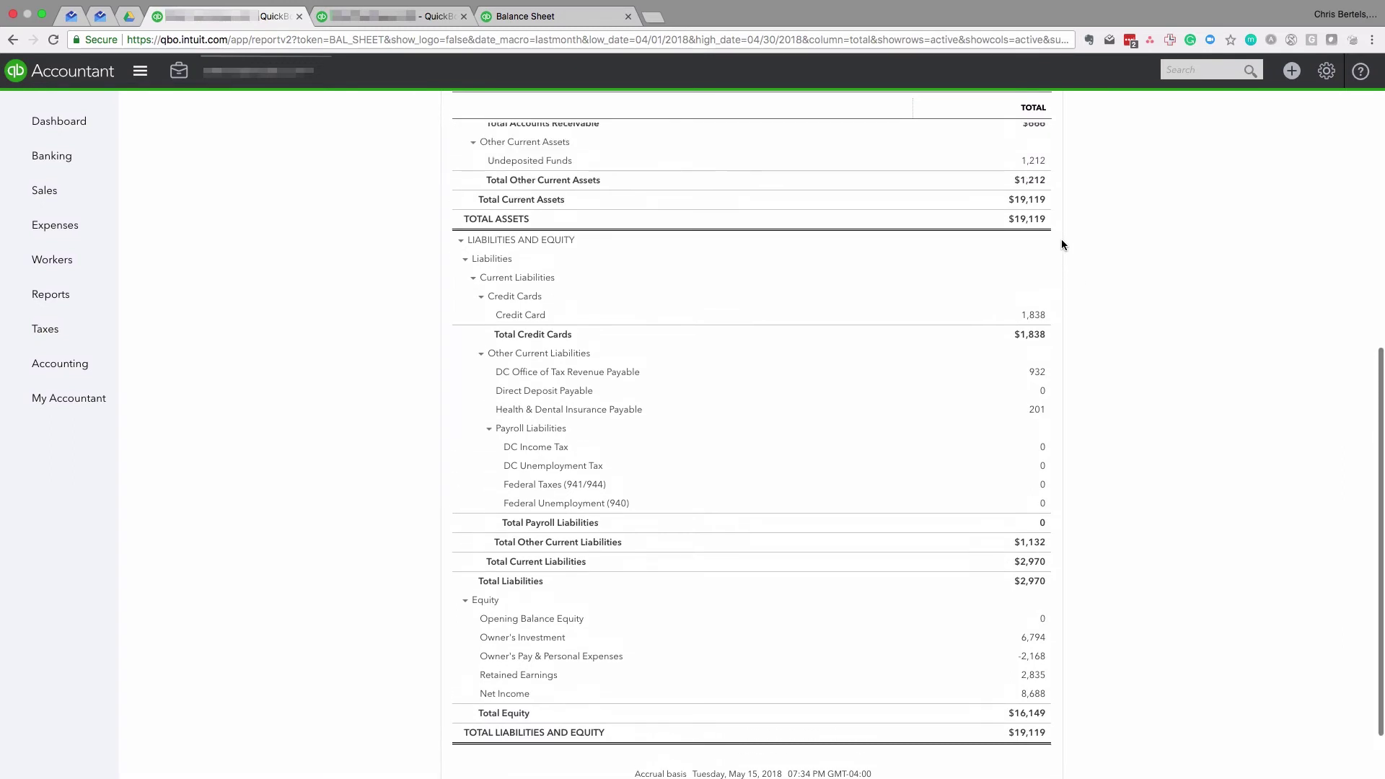
scroll(1062, 245, "up", 1)
scroll(1064, 336, "up", 5)
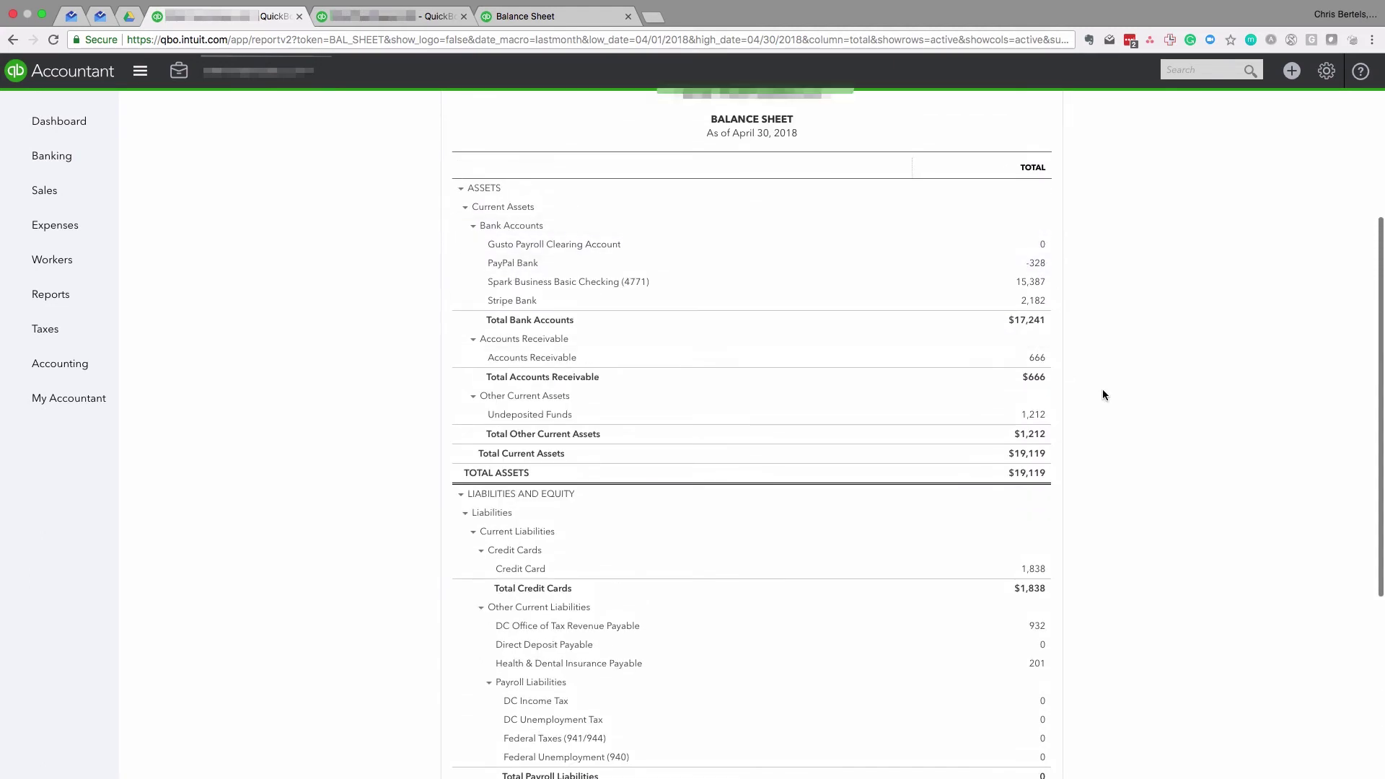
scroll(1135, 516, "down", 5)
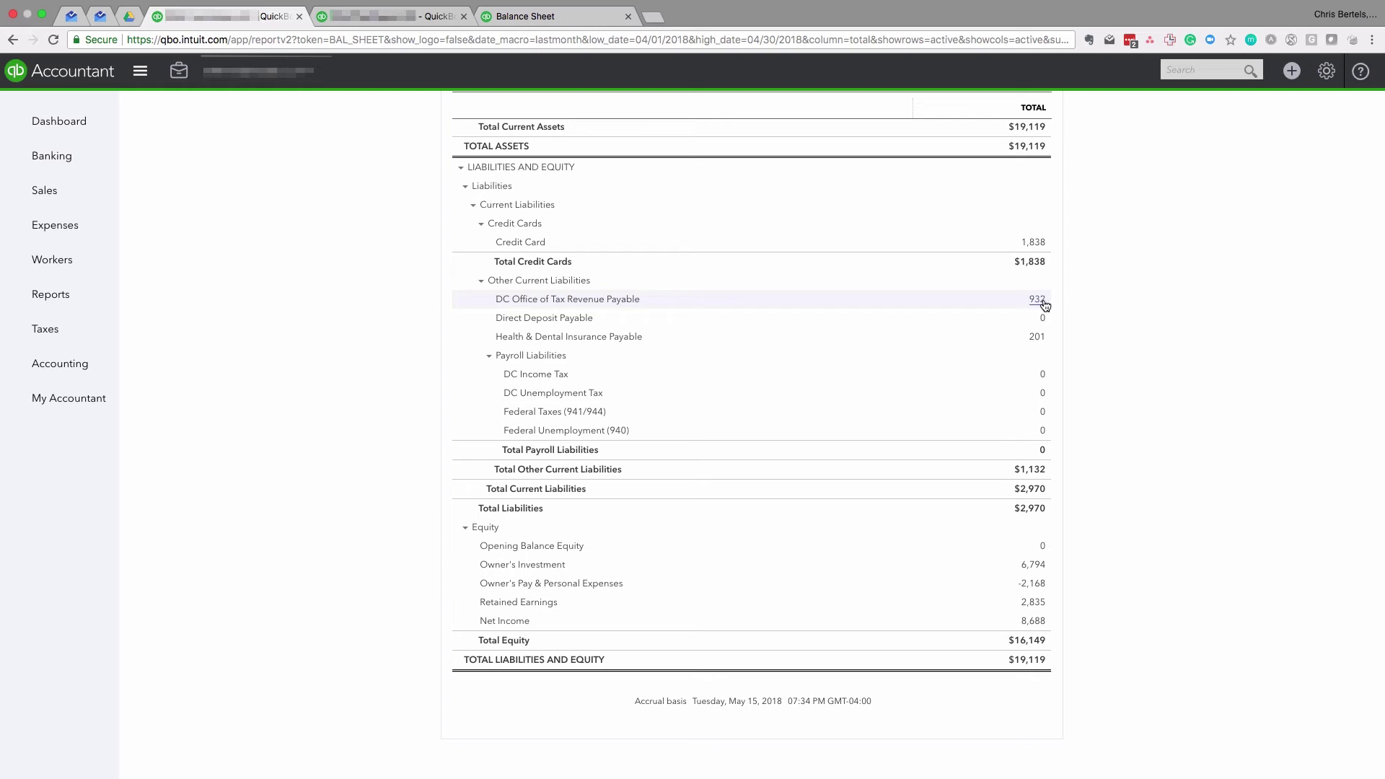
Scroll to the liabilities section and collapse Payroll Liabilities into one row totalling 0.
scroll(1045, 304, "up", 6)
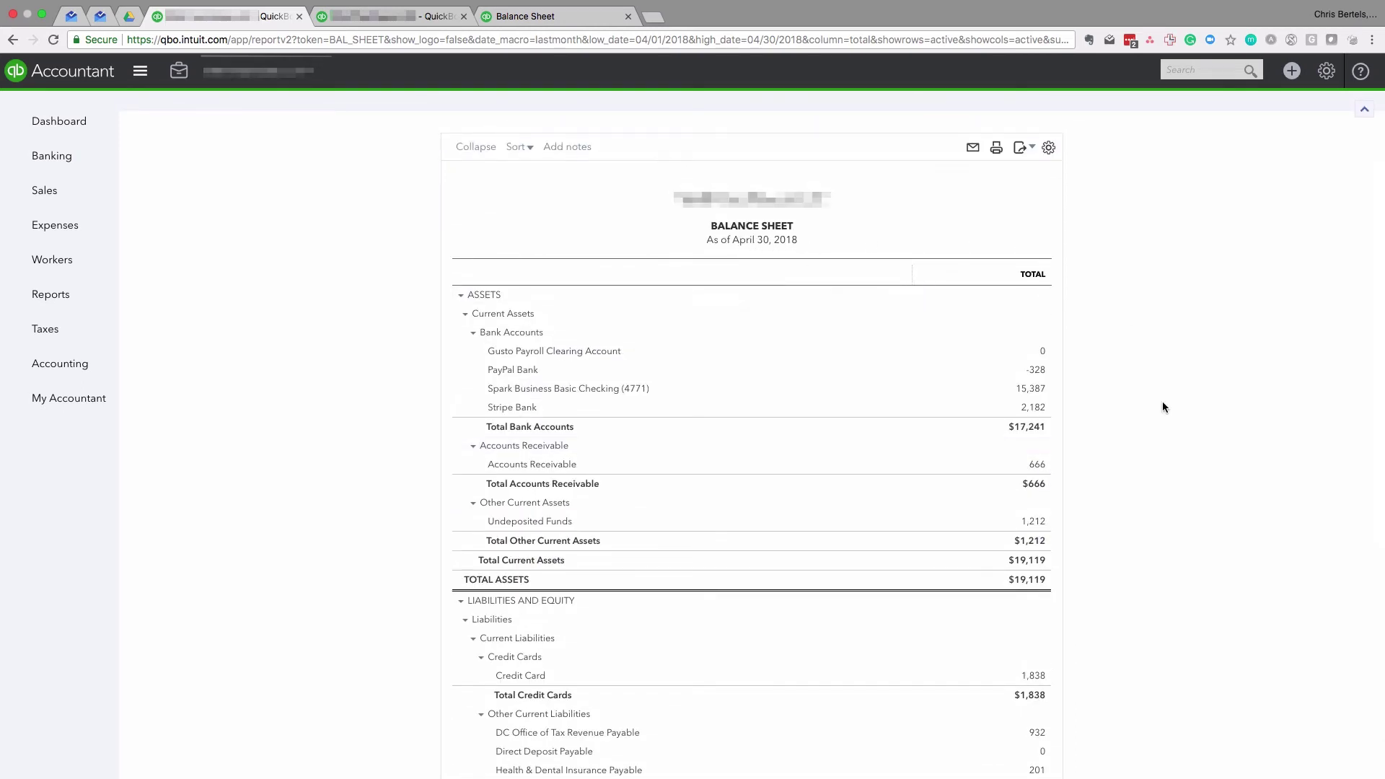
scroll(1162, 404, "down", 6)
scroll(1162, 402, "down", 1)
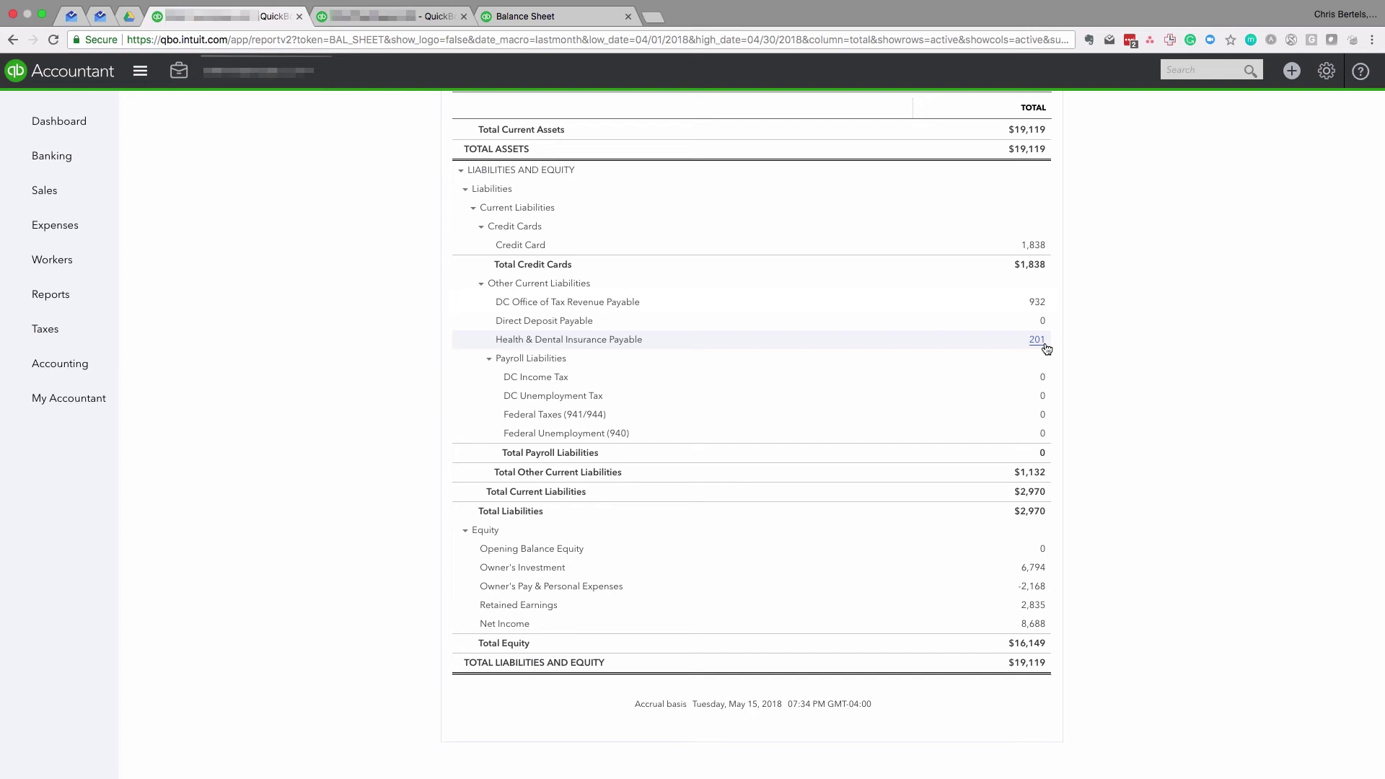
left_click(489, 359)
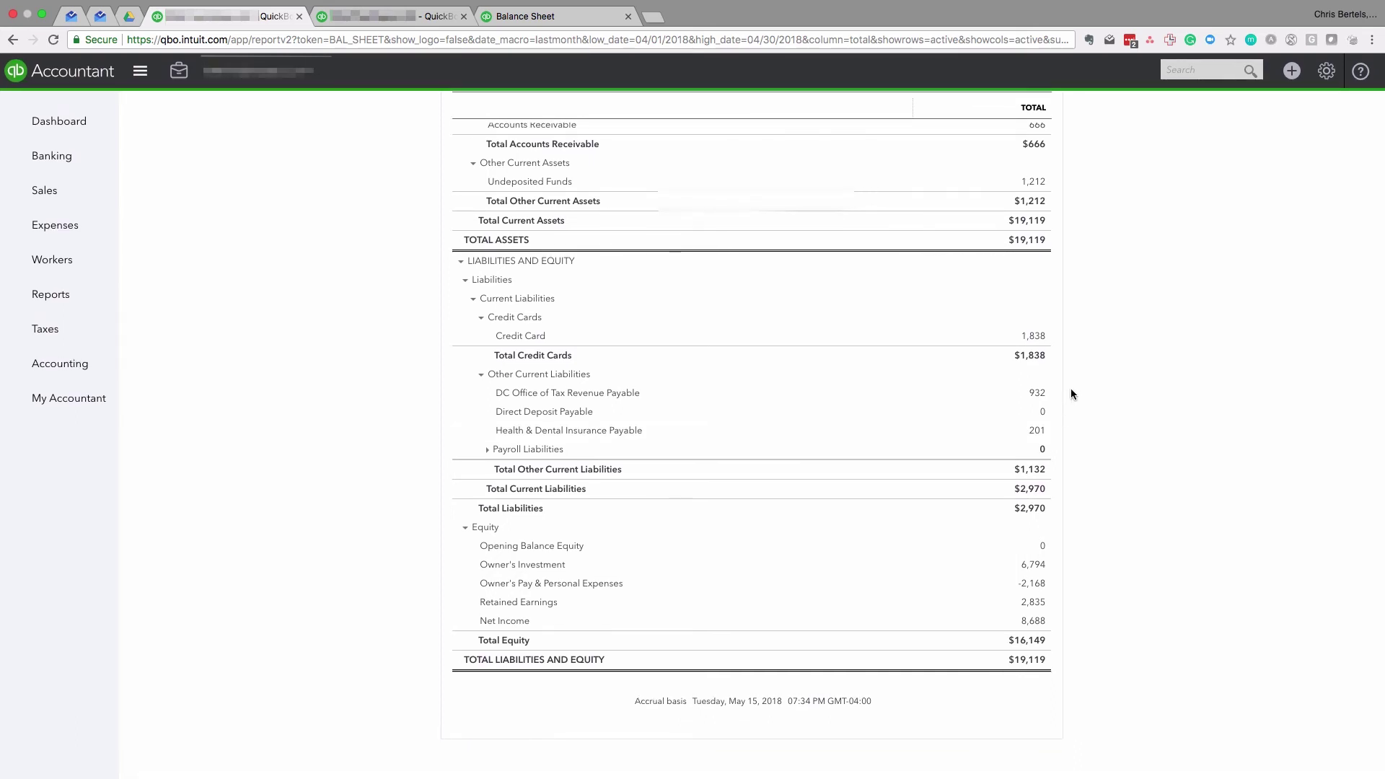
Drill into the 6,794 Owner's Investment balance to open its April 2018 transaction report.
left_click(1035, 567)
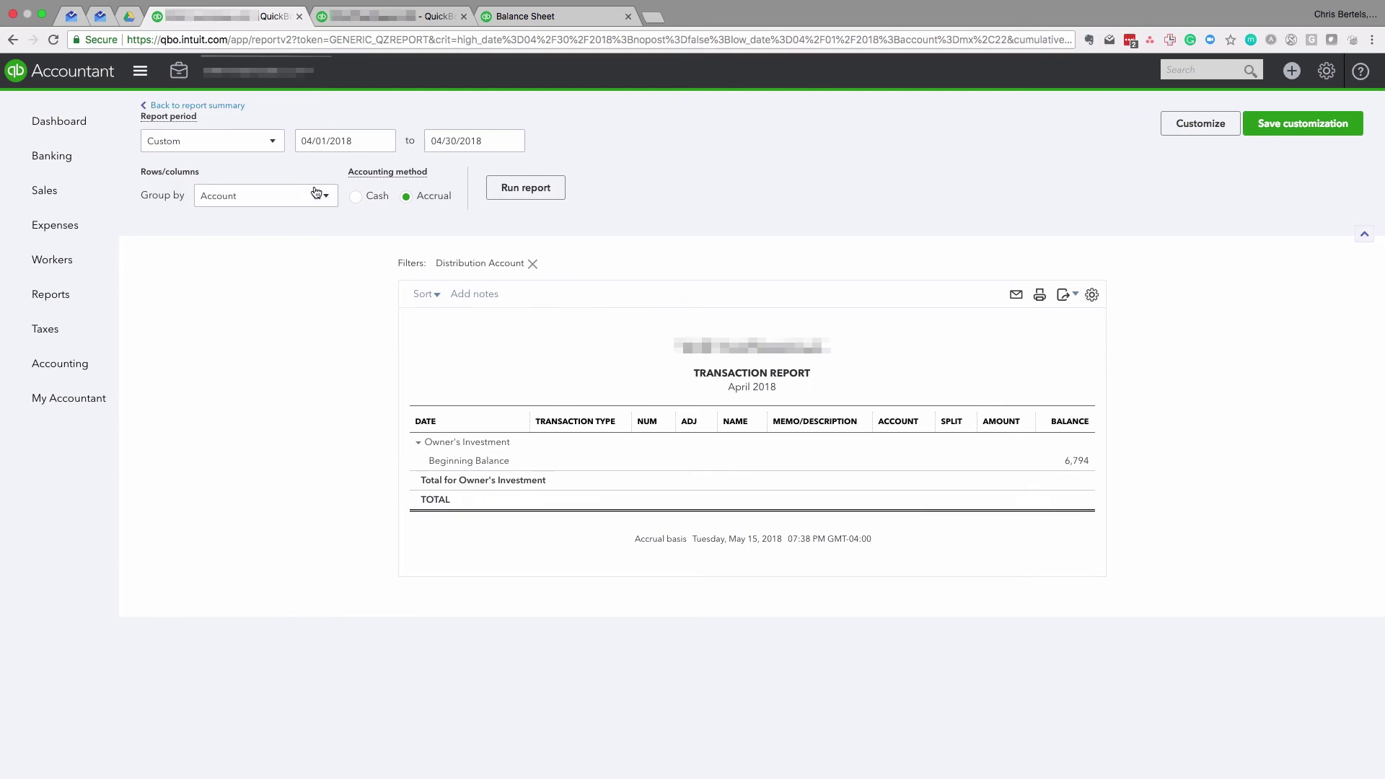
Rerun the Owner's Investment report for All Dates and review entries from 06/12/2017 totalling $6,794.
left_click(276, 140)
left_click(246, 167)
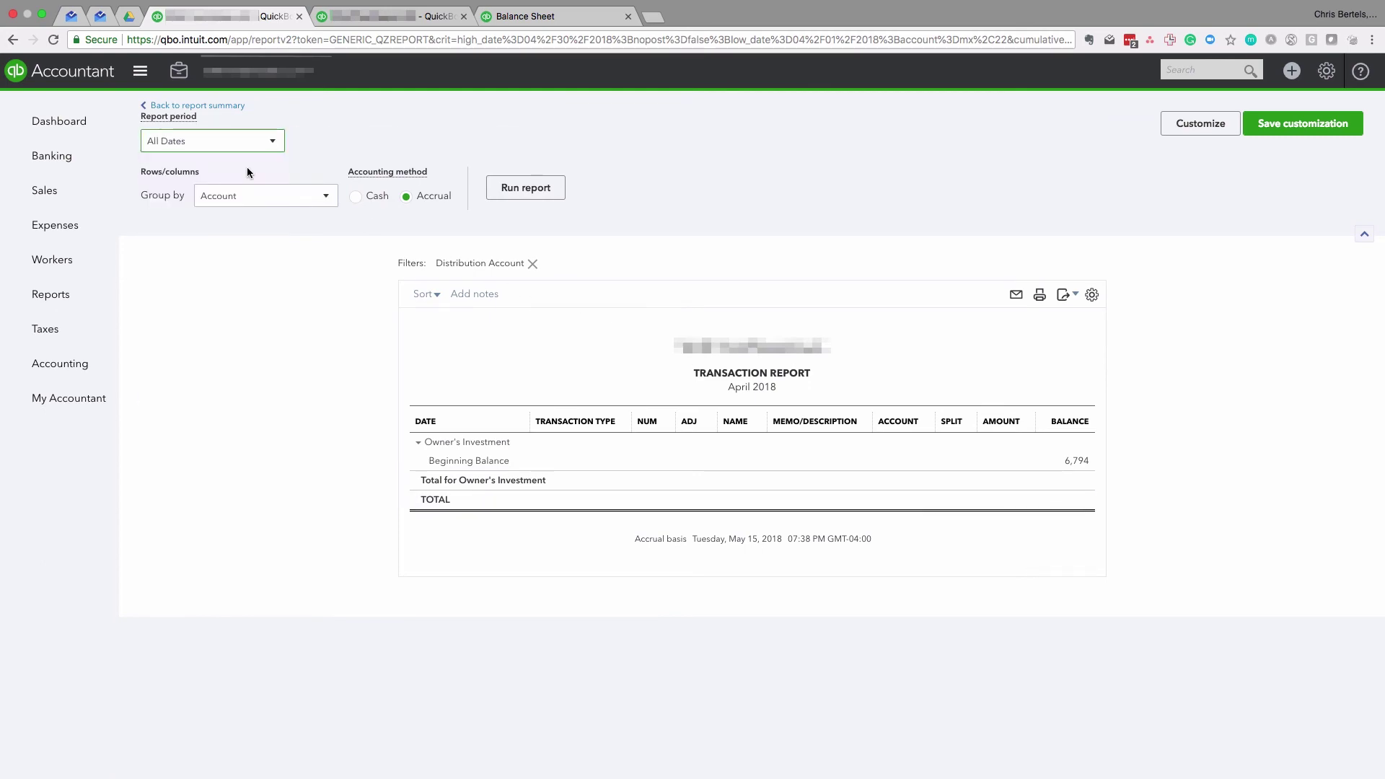
left_click(508, 192)
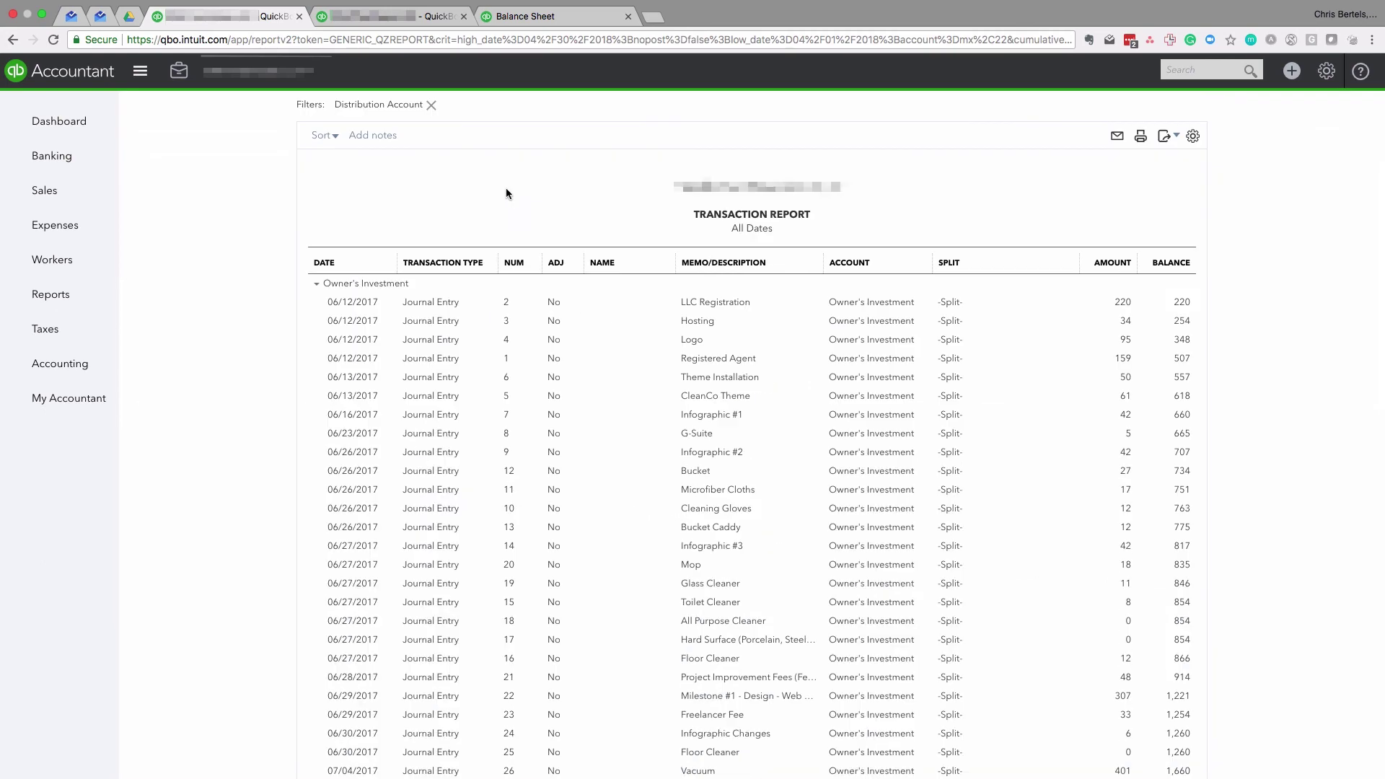
scroll(521, 216, "down", 5)
scroll(521, 218, "down", 3)
scroll(521, 222, "down", 3)
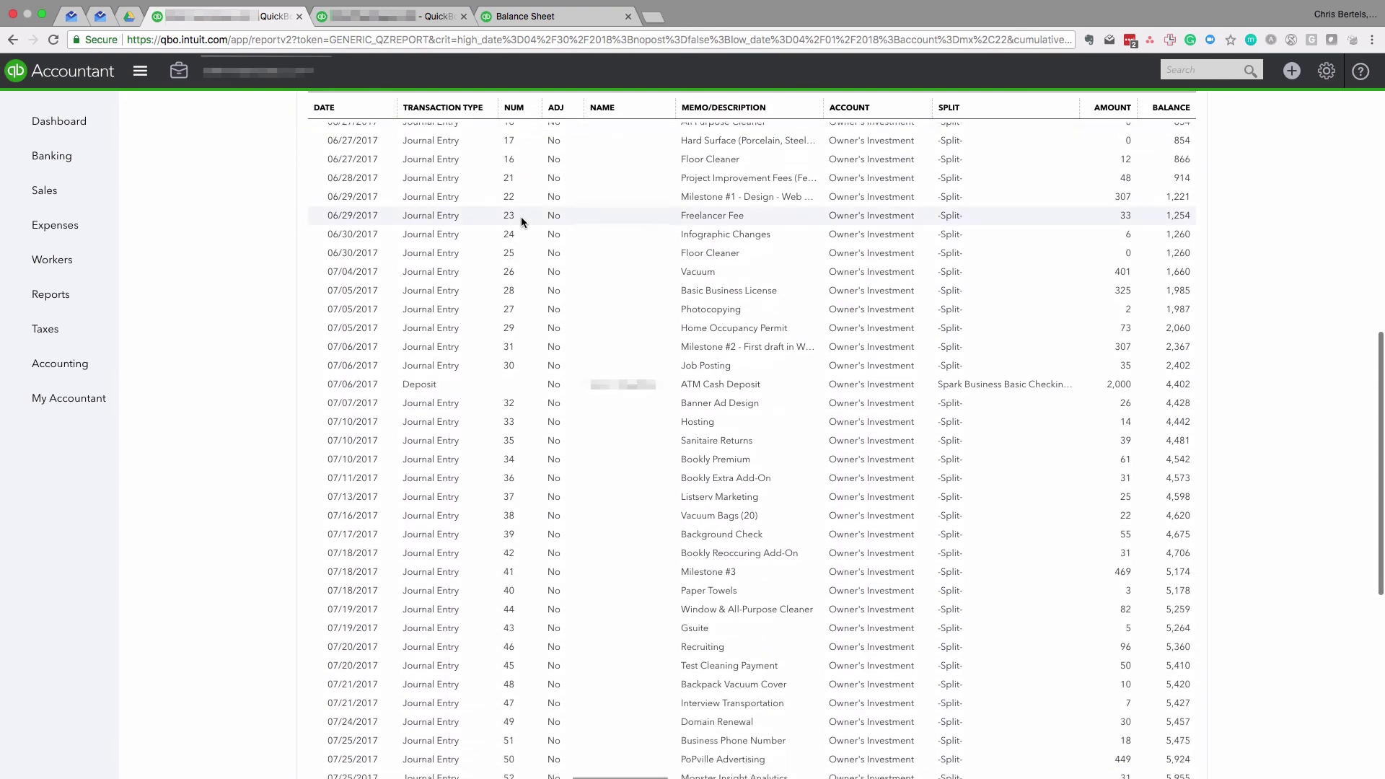
scroll(557, 236, "down", 1)
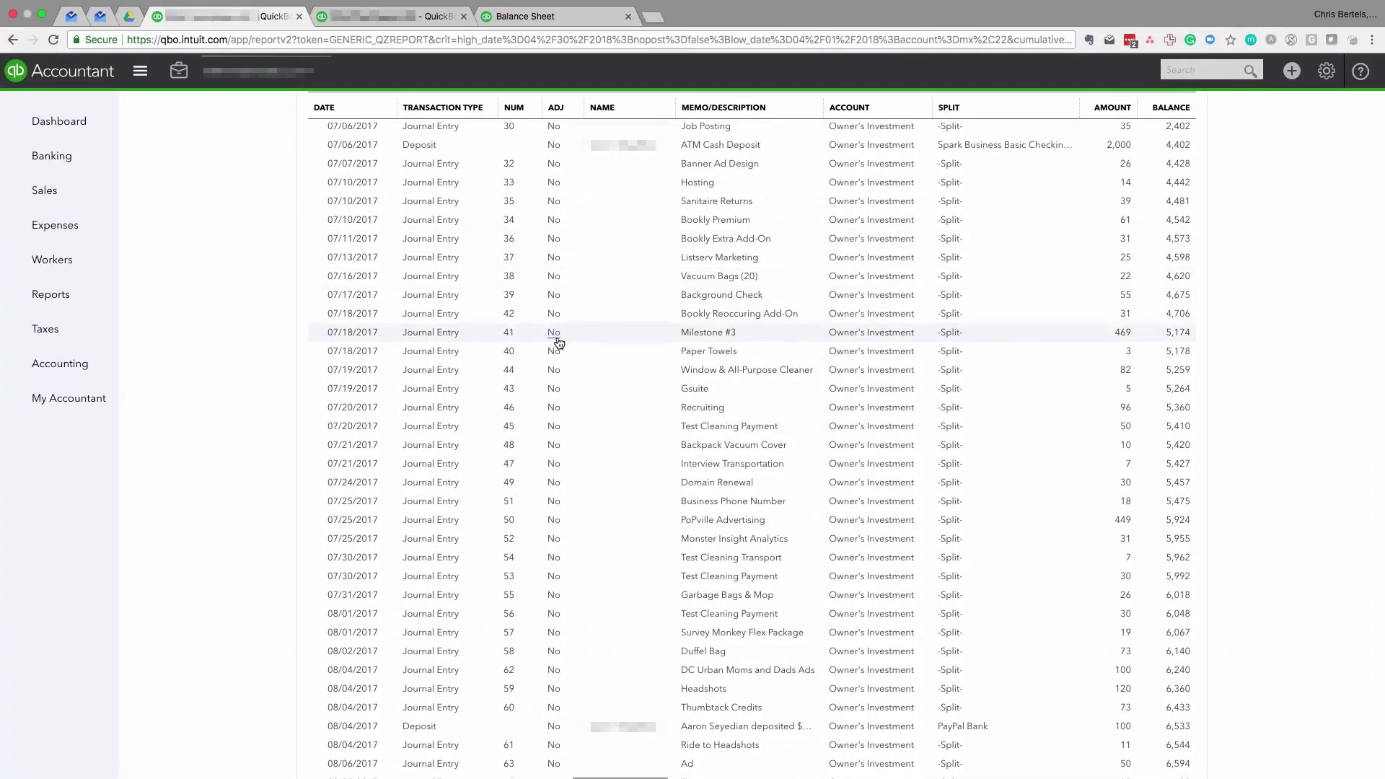
scroll(557, 341, "down", 3)
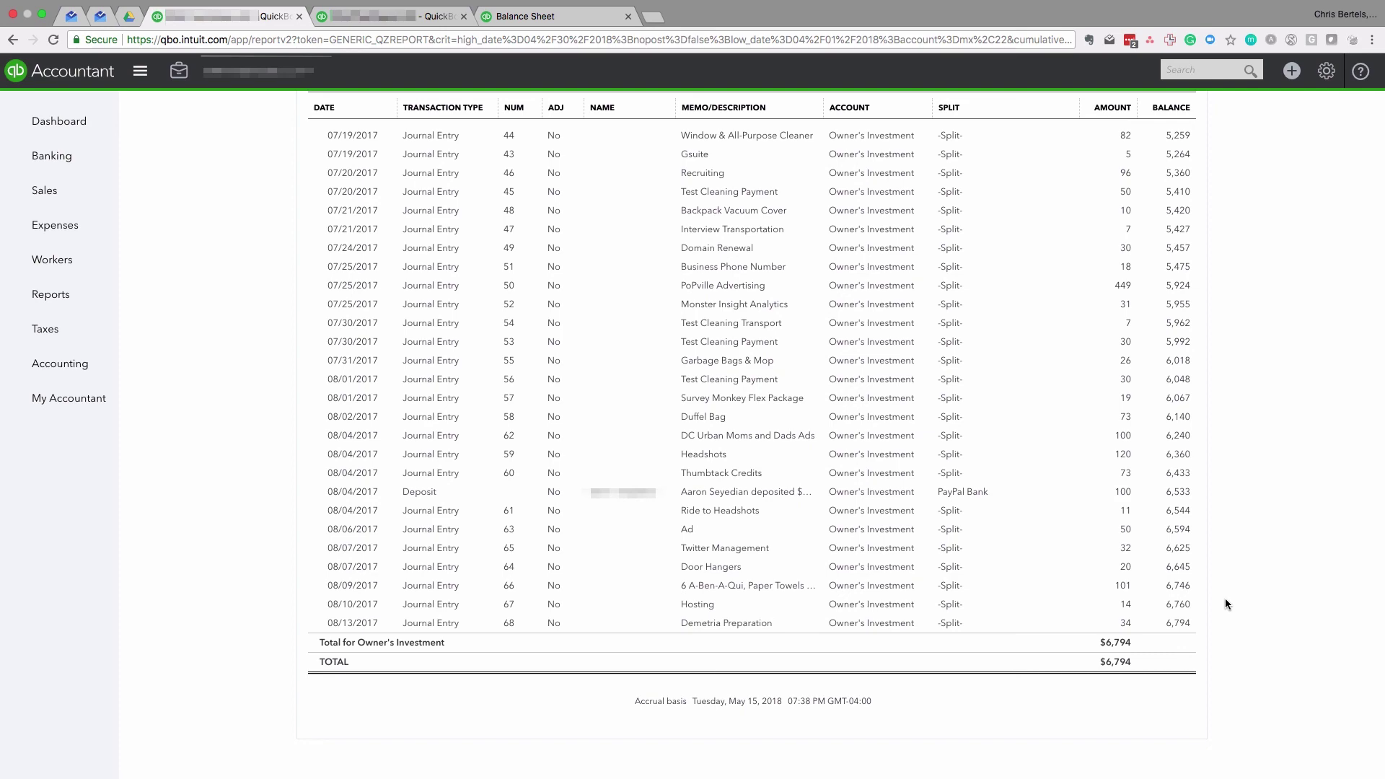
scroll(1239, 357, "up", 15)
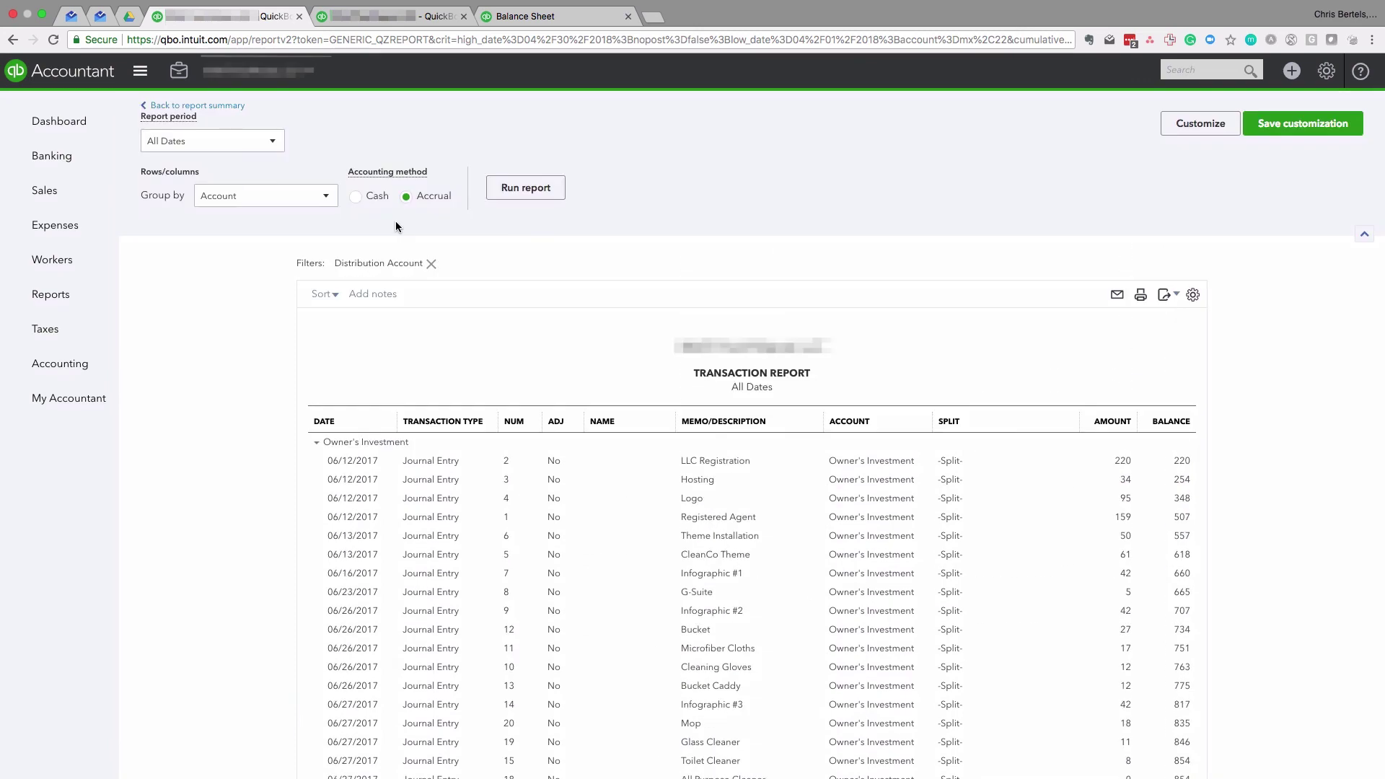
Return to the Balance Sheet and drill into the -2,168 Owner's Pay & Personal Expenses balance.
left_click(234, 108)
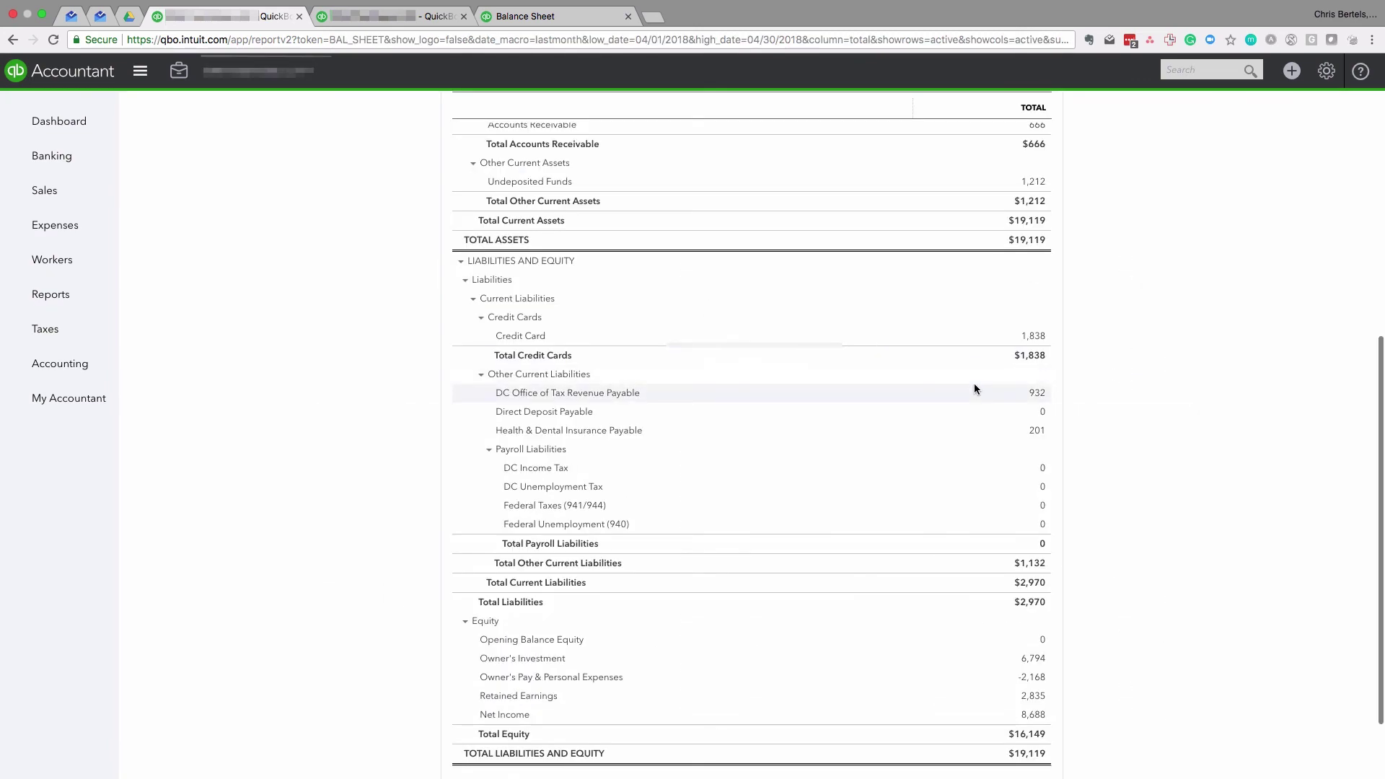
scroll(974, 389, "down", 1)
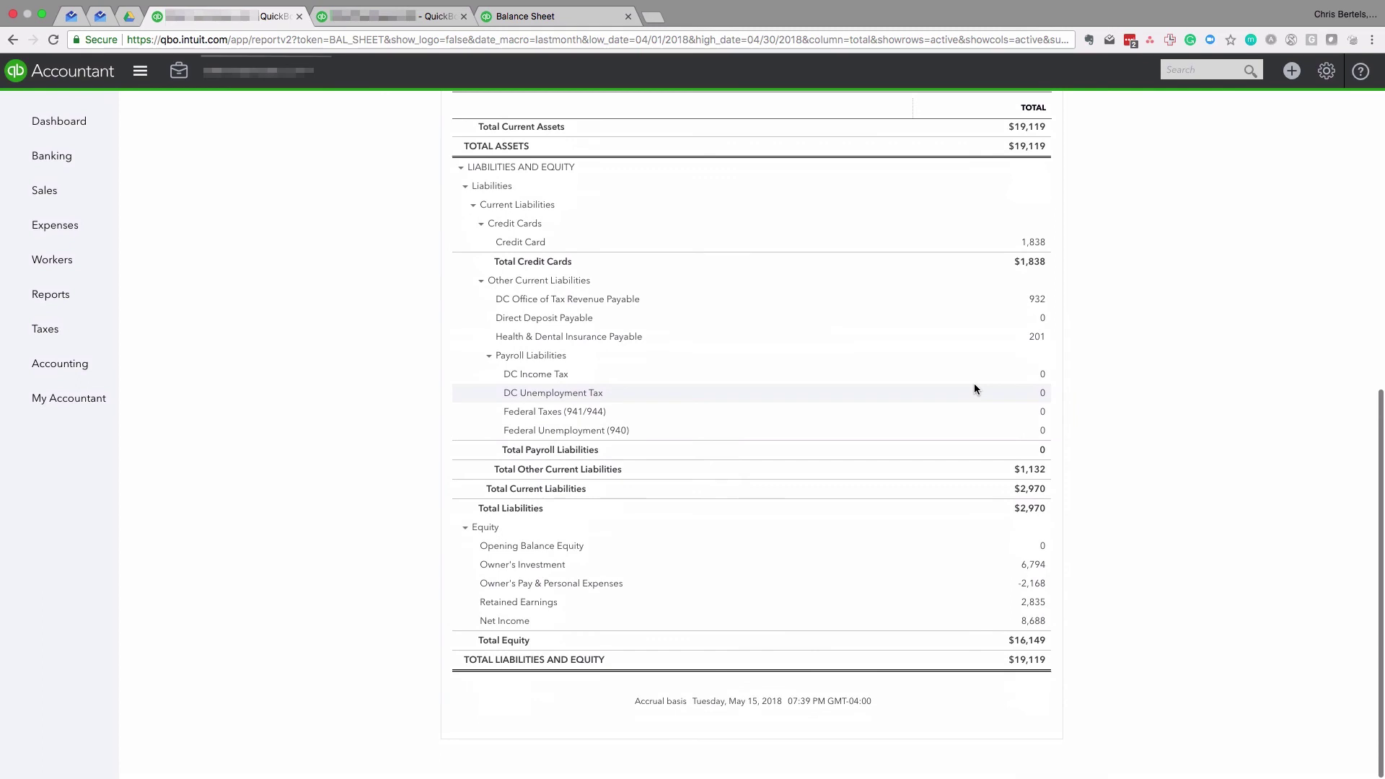
left_click(1039, 585)
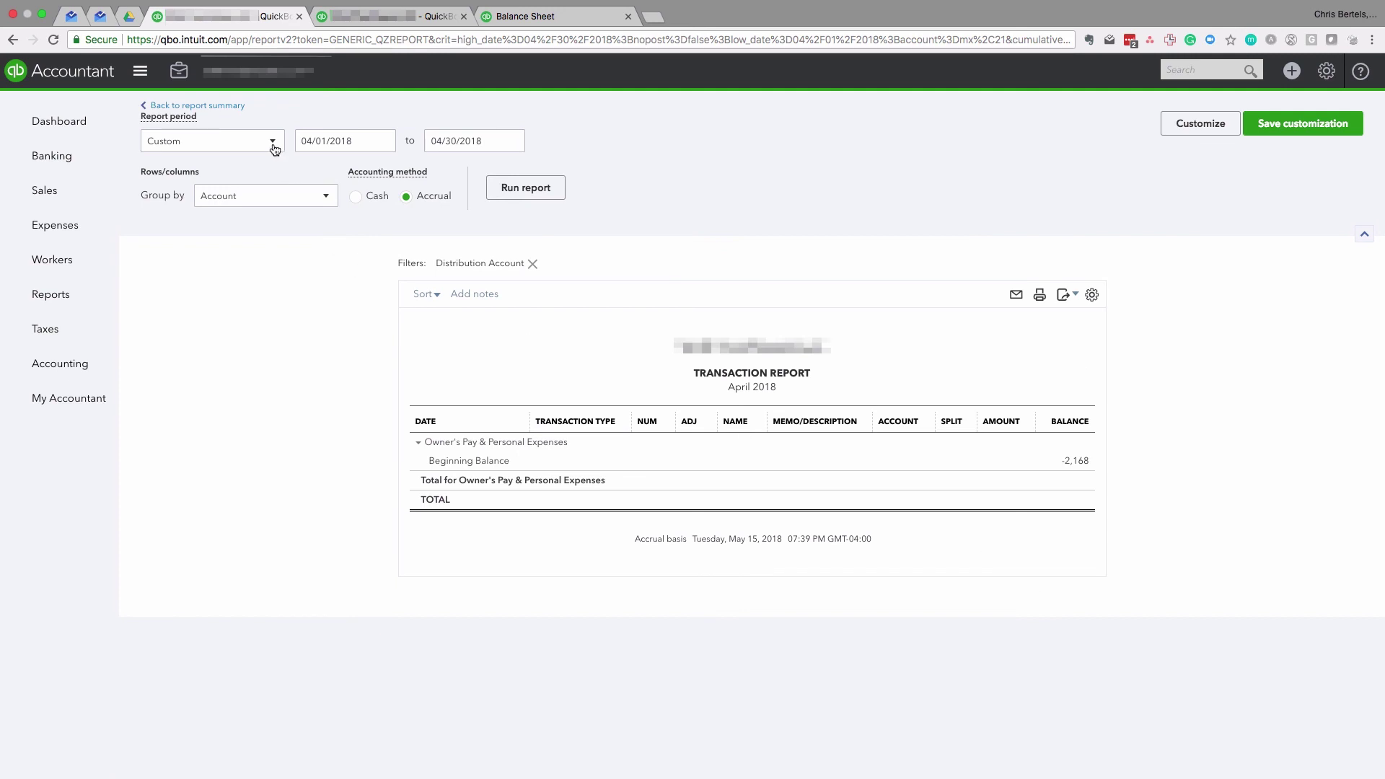
Rerun Owner's Pay & Personal Expenses for This Year (January–December 2018), then return to the Balance Sheet.
left_click(273, 144)
left_click(264, 166)
left_click(277, 141)
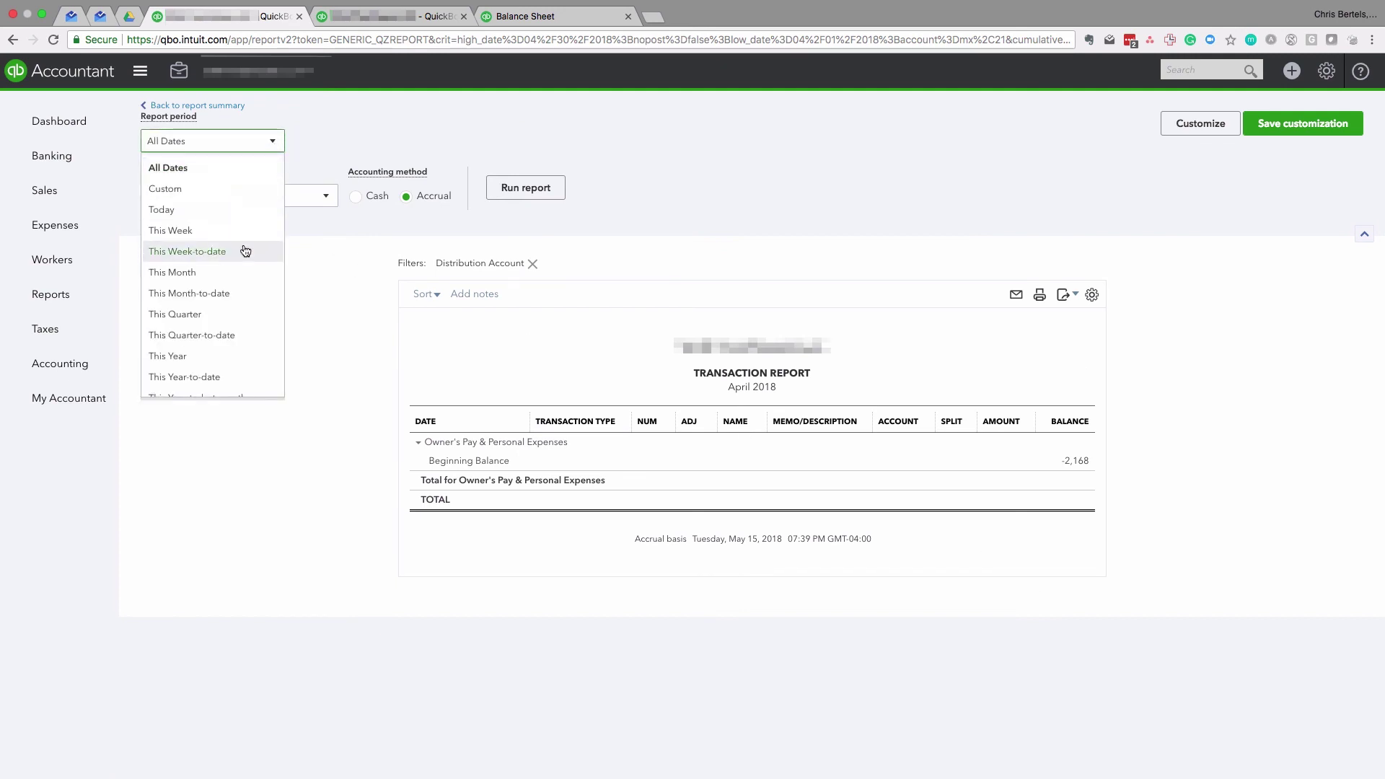
scroll(231, 316, "down", 2)
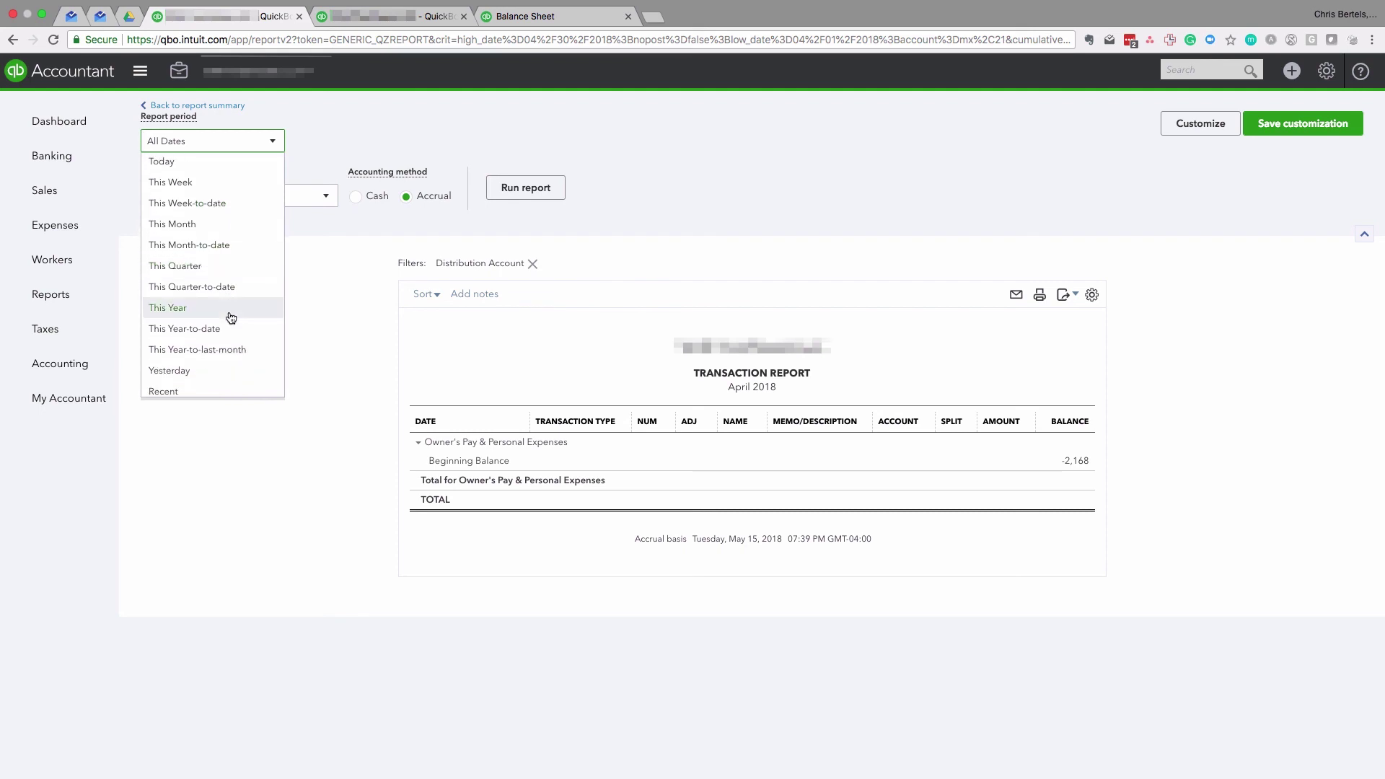
left_click(231, 315)
left_click(526, 190)
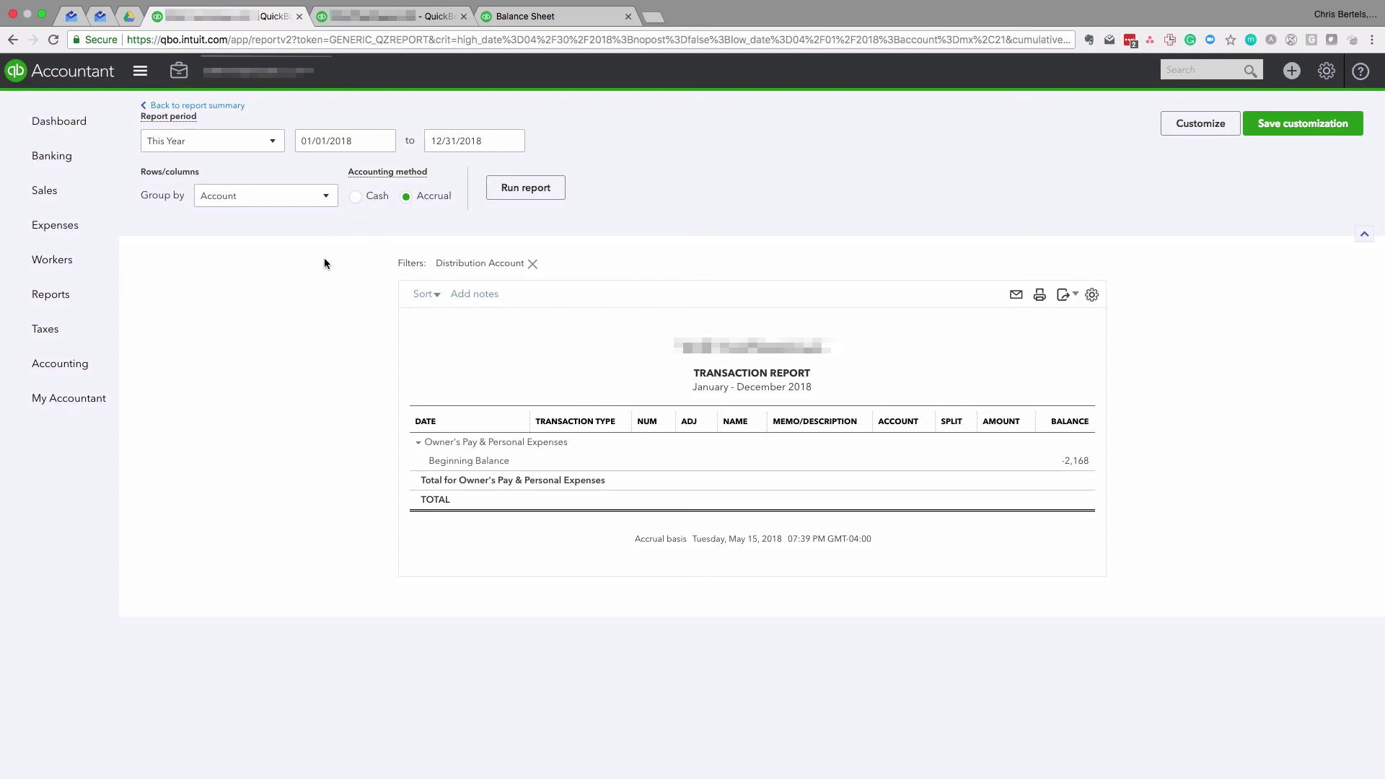
left_click(240, 109)
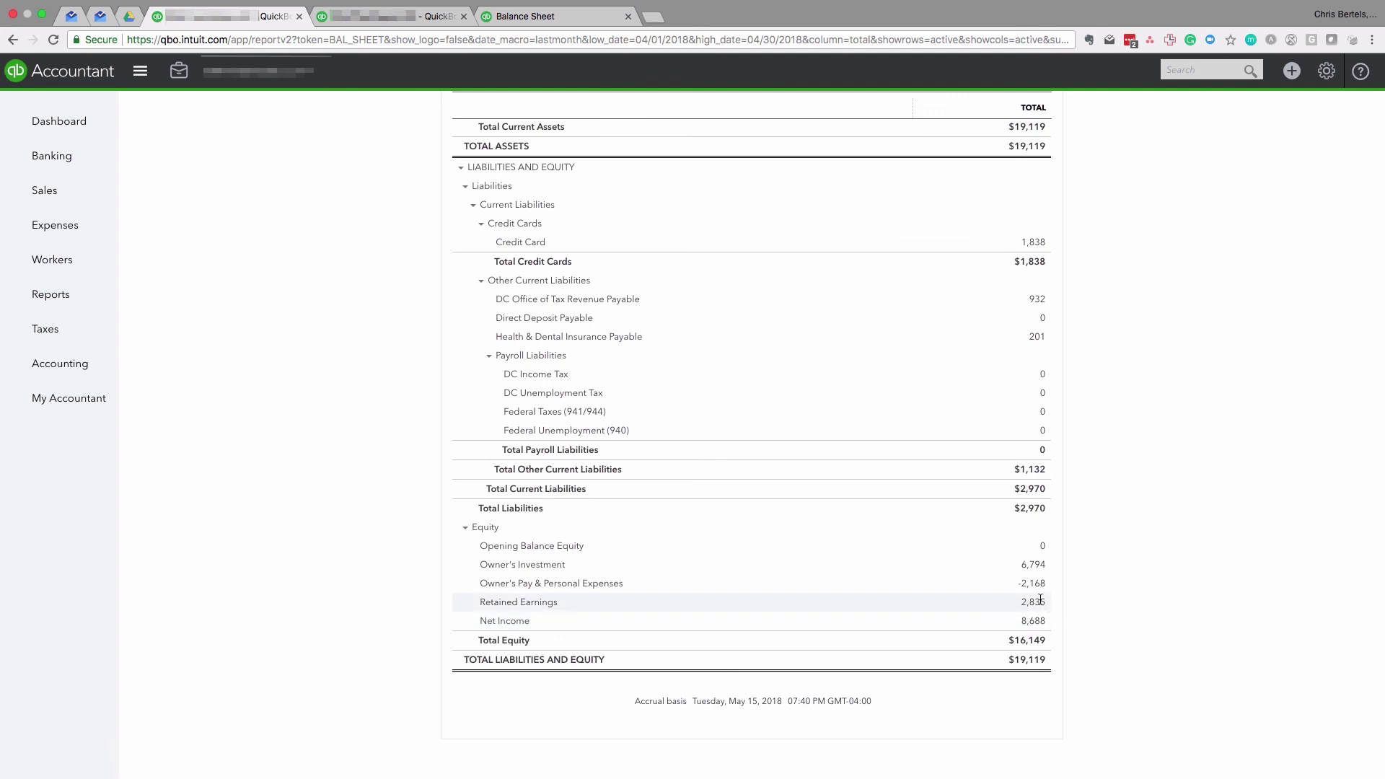
scroll(1129, 507, "up", 1)
scroll(1129, 507, "up", 4)
scroll(1129, 507, "down", 1)
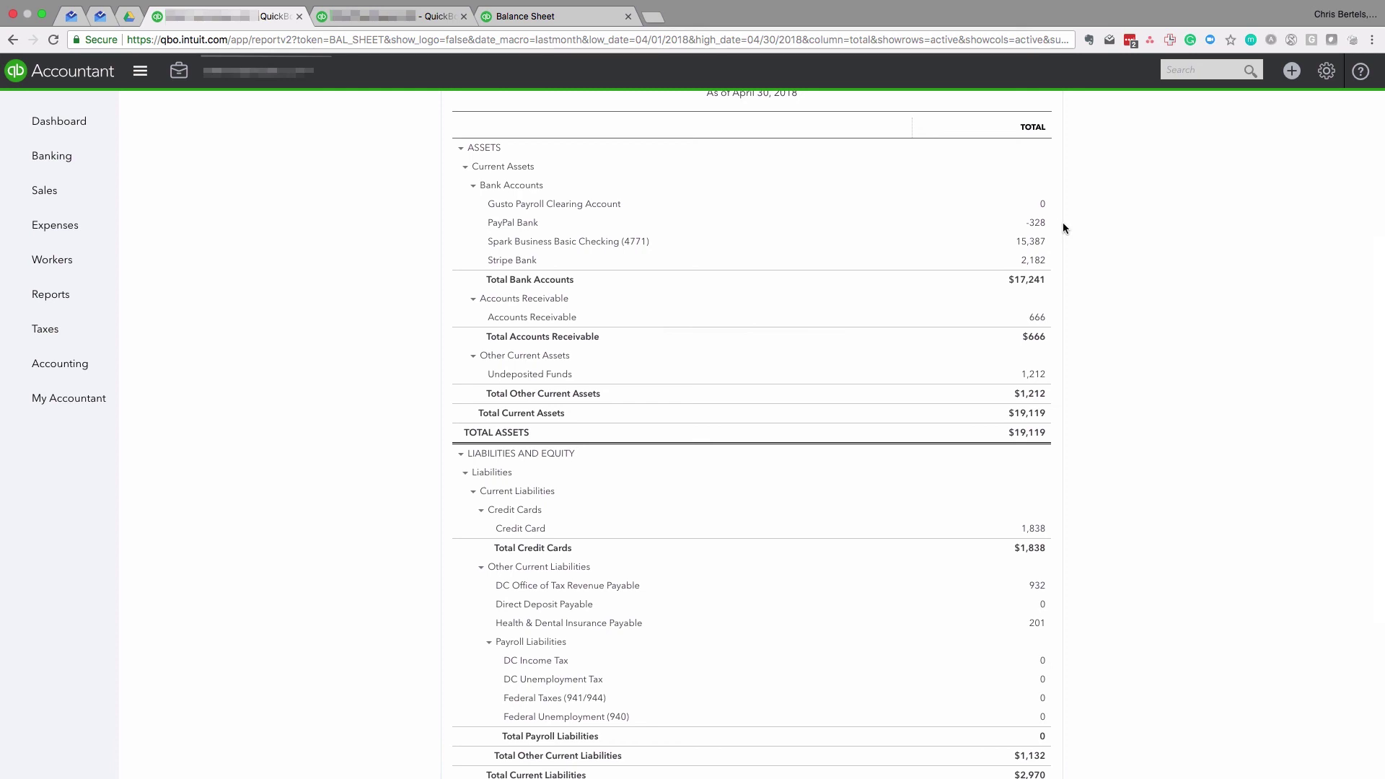
scroll(1059, 202, "up", 1)
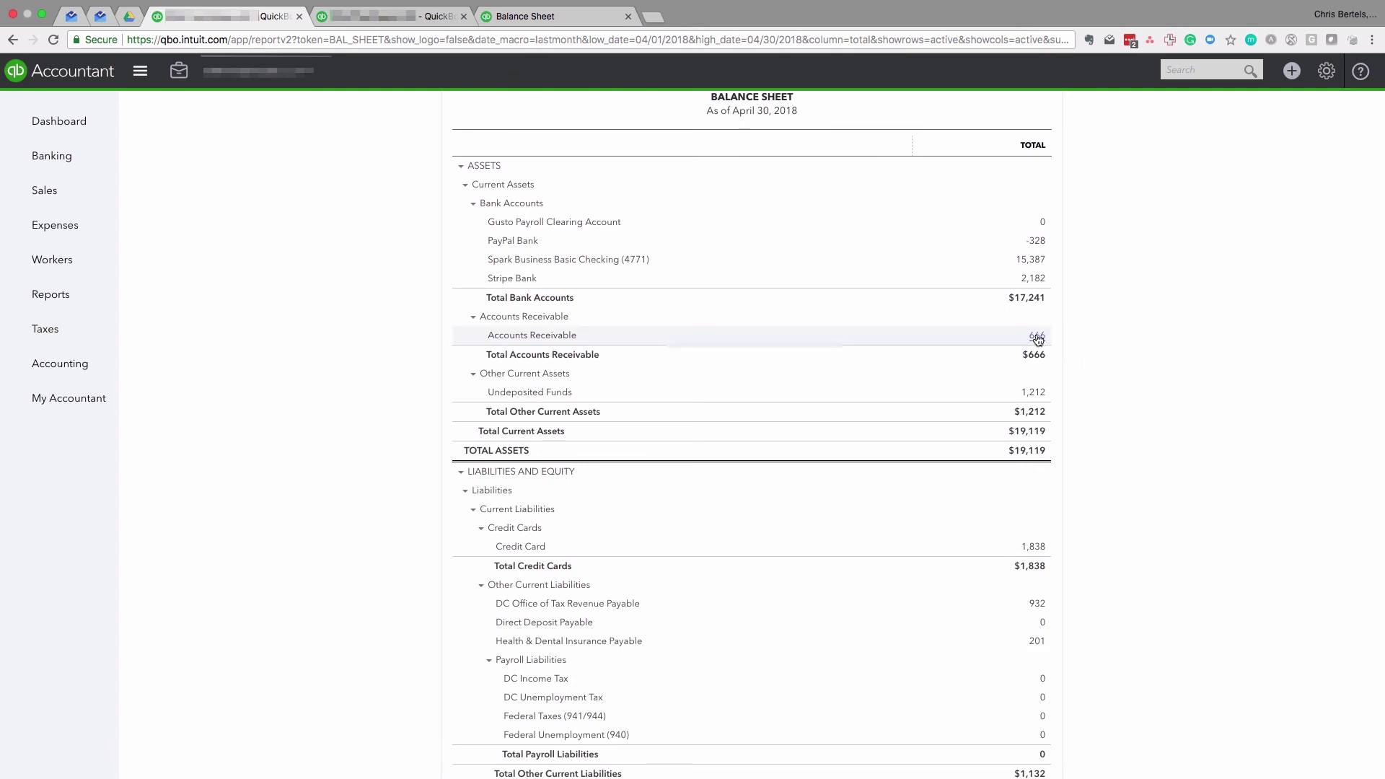
scroll(1117, 368, "down", 5)
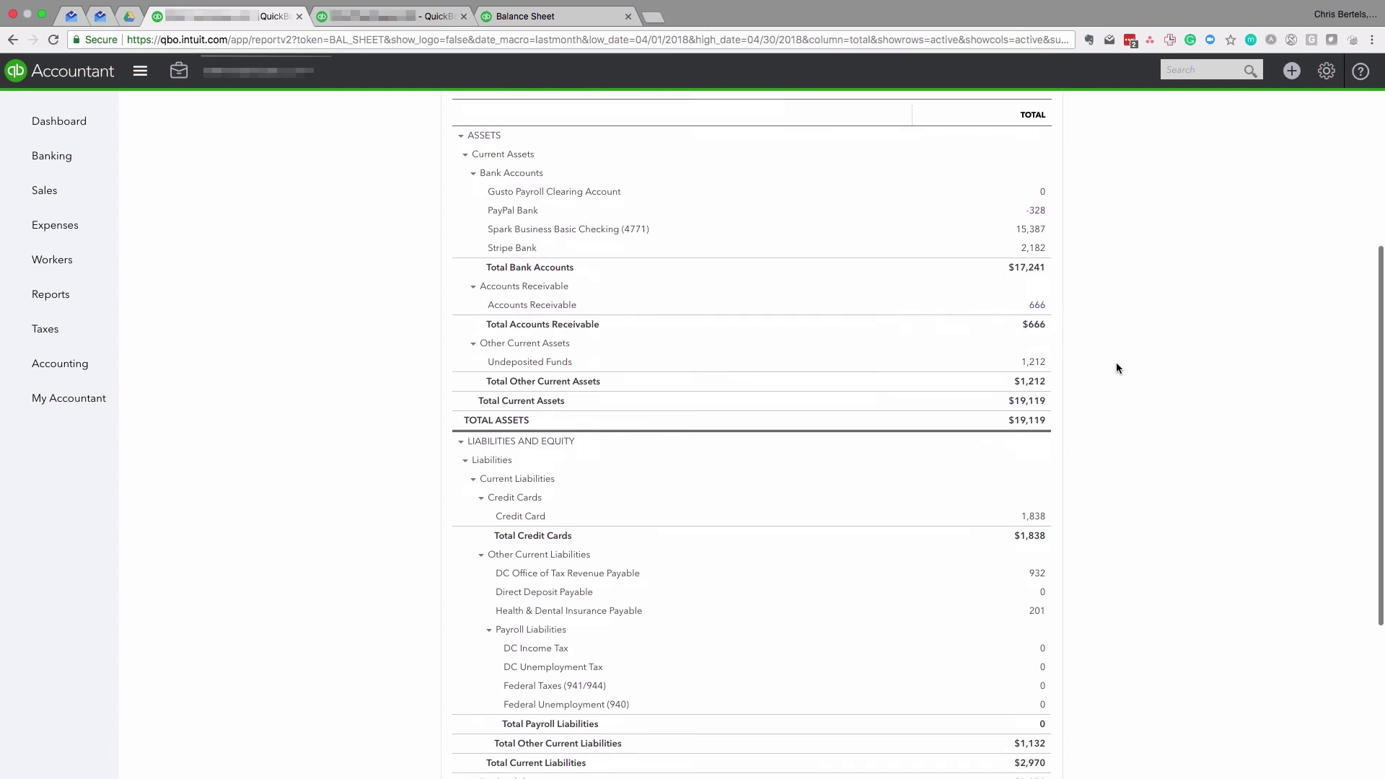
scroll(1117, 368, "down", 1)
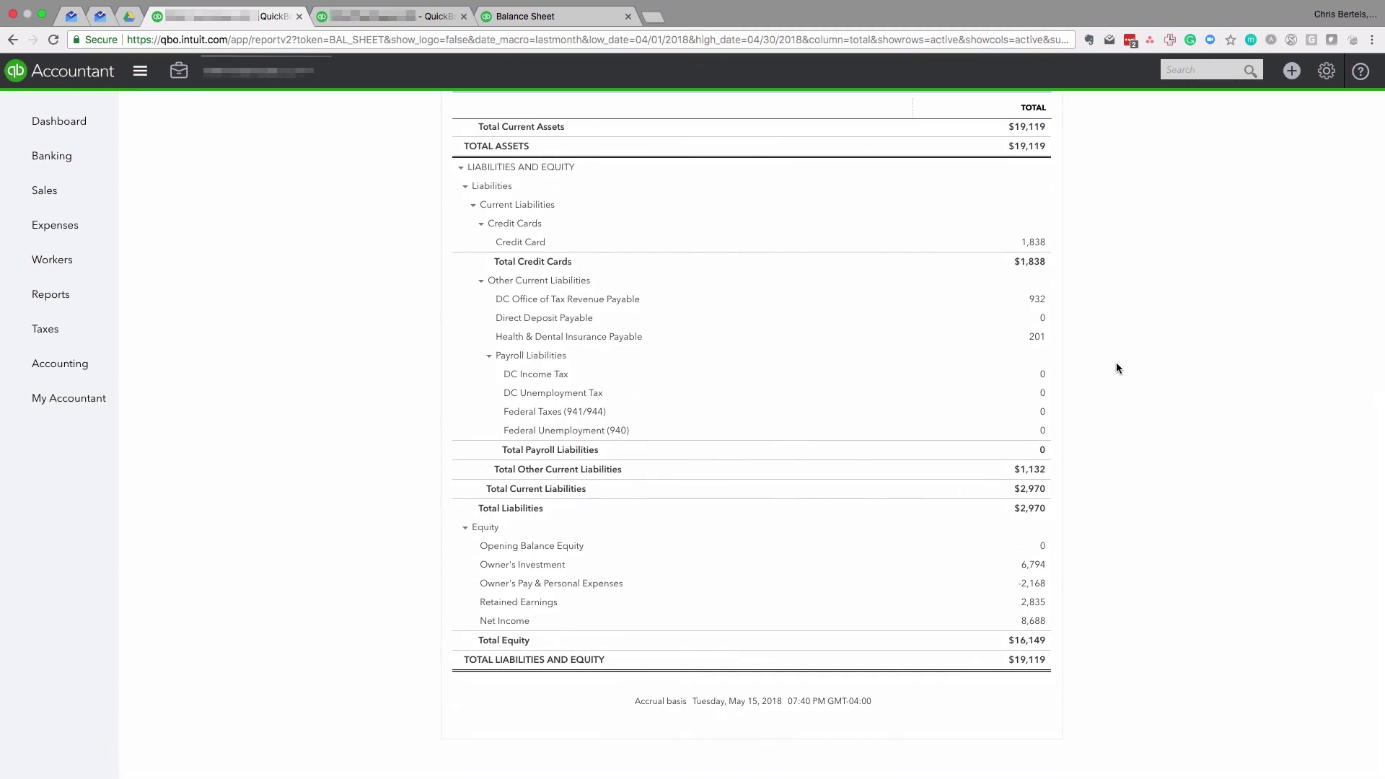
scroll(1117, 368, "up", 10)
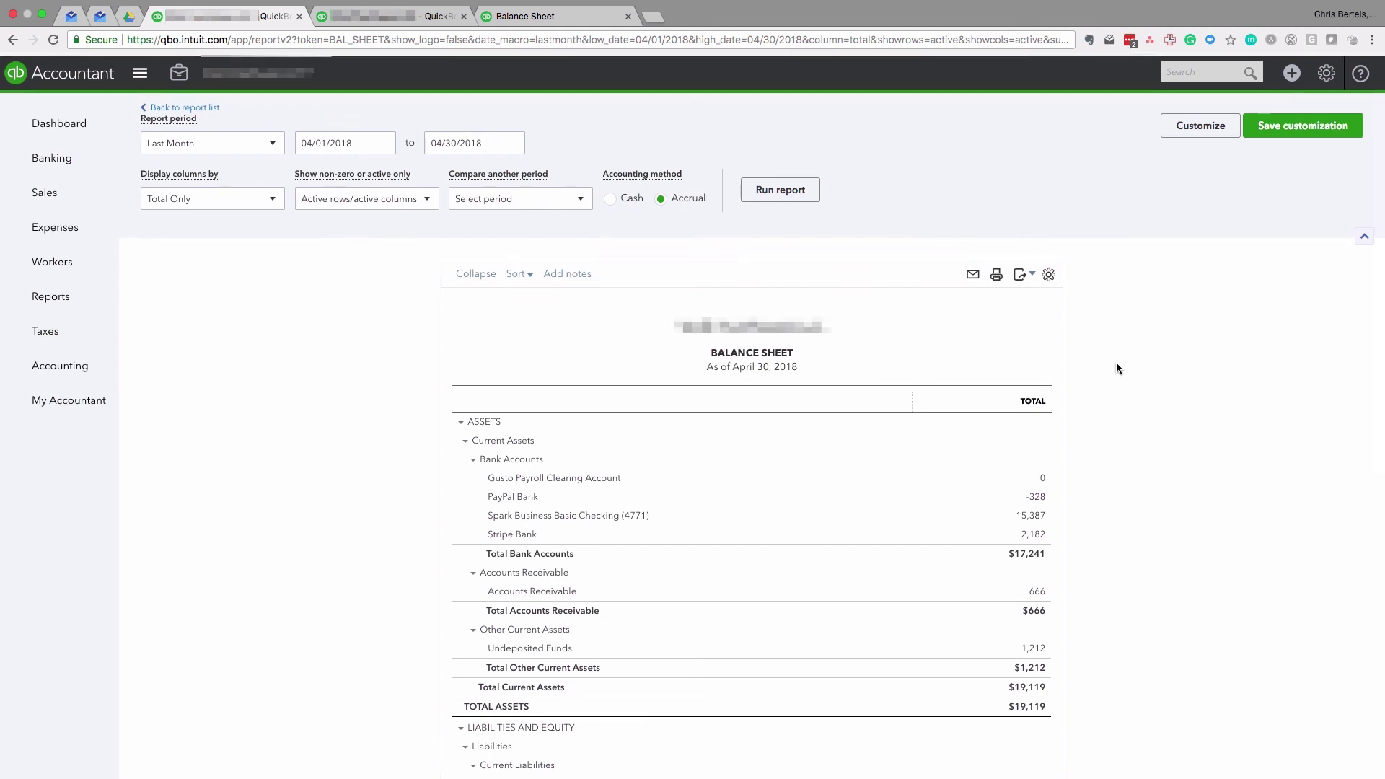
scroll(1117, 368, "down", 2)
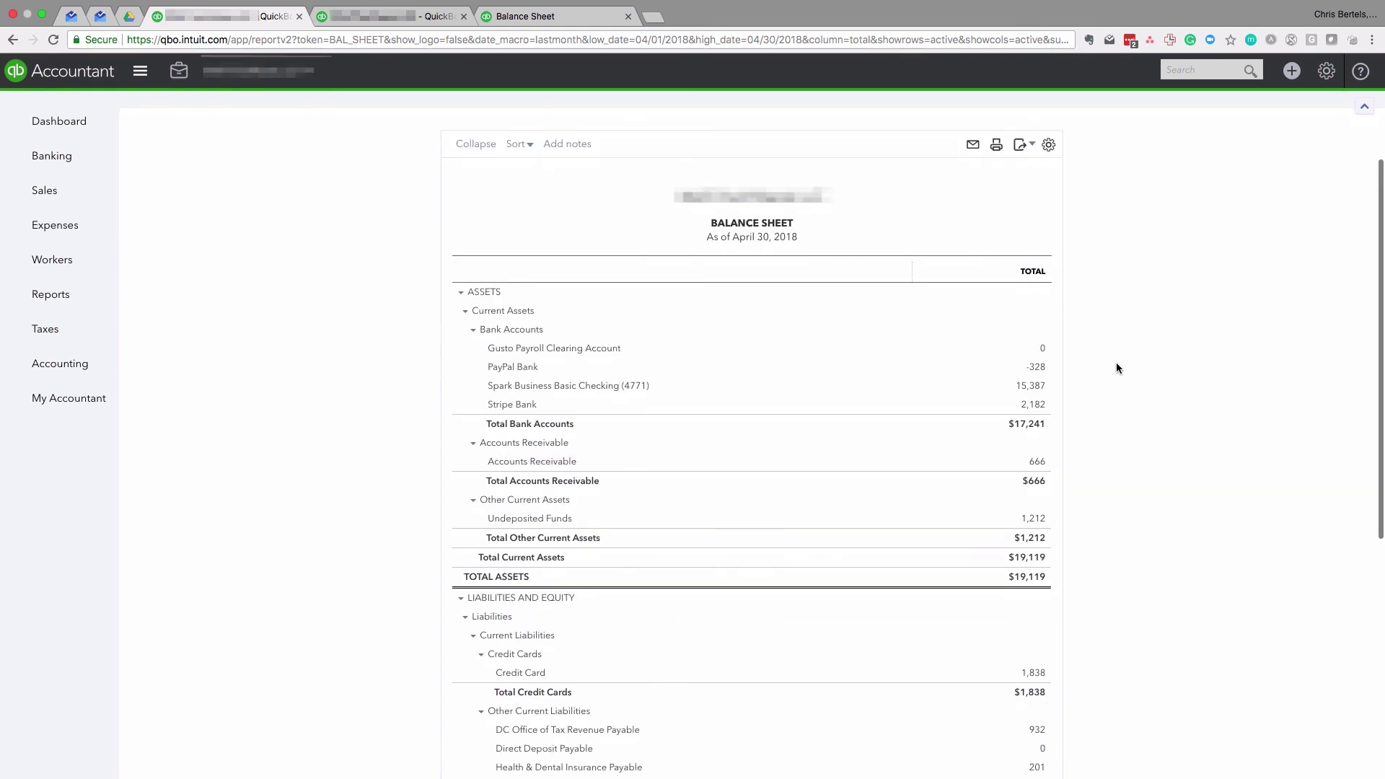